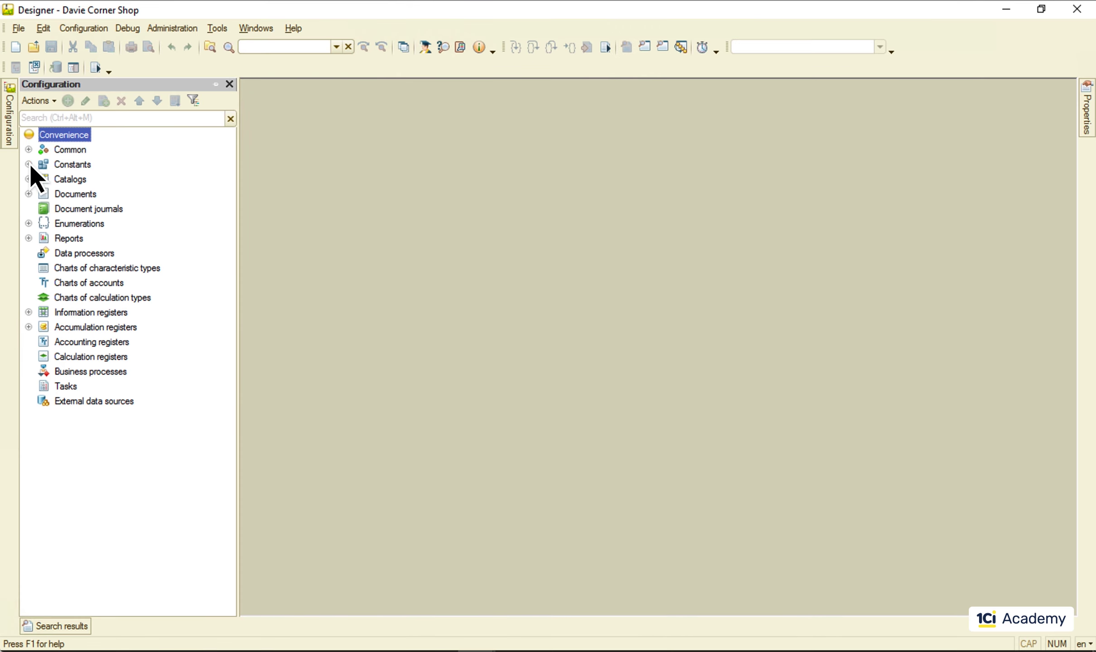
- Add a constant named UseLoyaltyCards with the Boolean type to the configuration
left_click(29, 162)
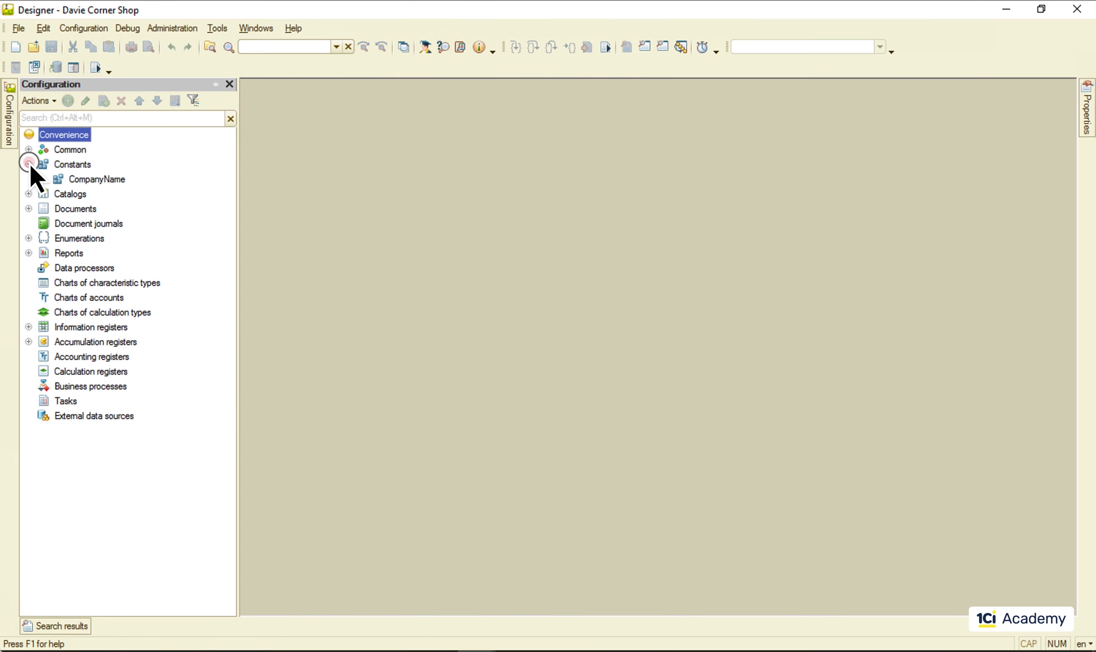
right_click(72, 166)
left_click(117, 177)
type("UseLoyaltyCards")
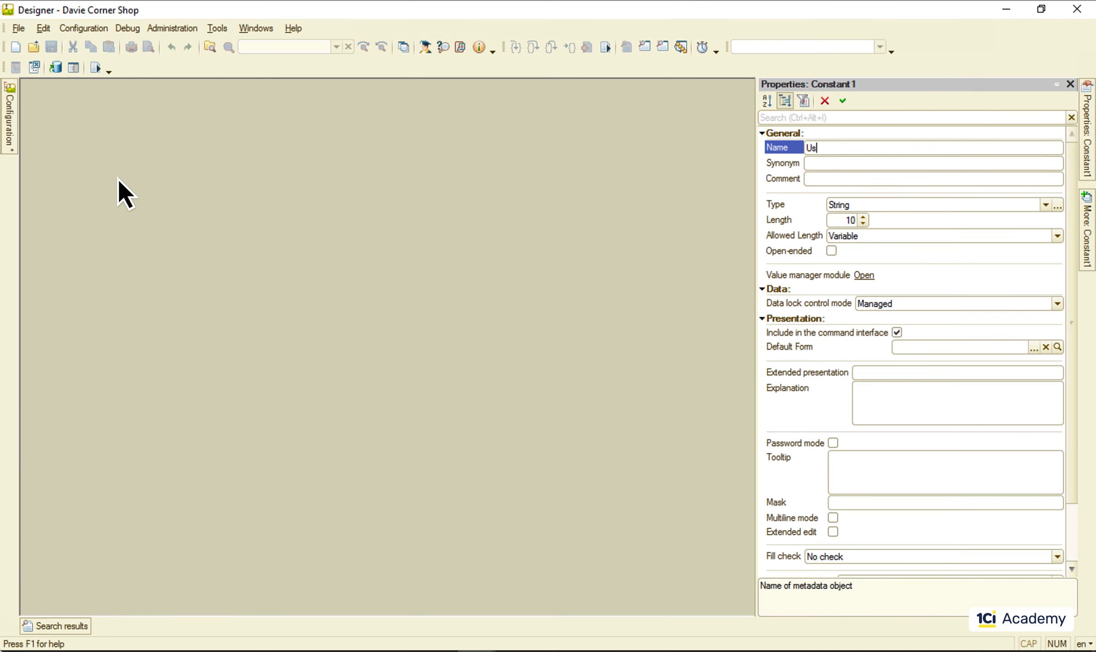
key("Tab")
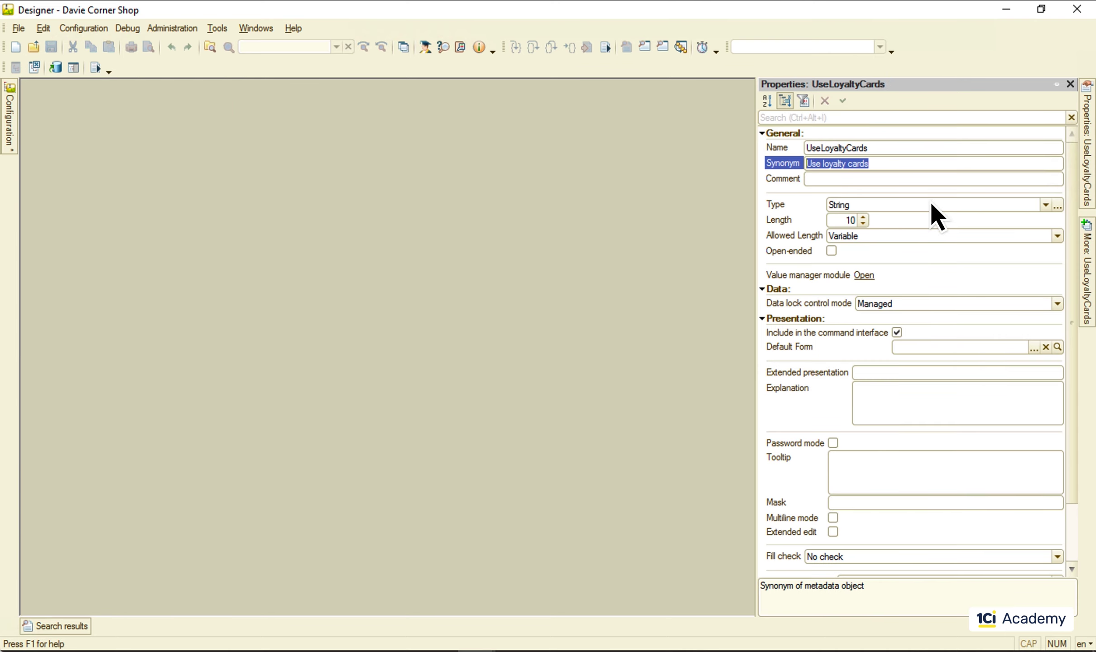
left_click(1044, 204)
left_click(860, 262)
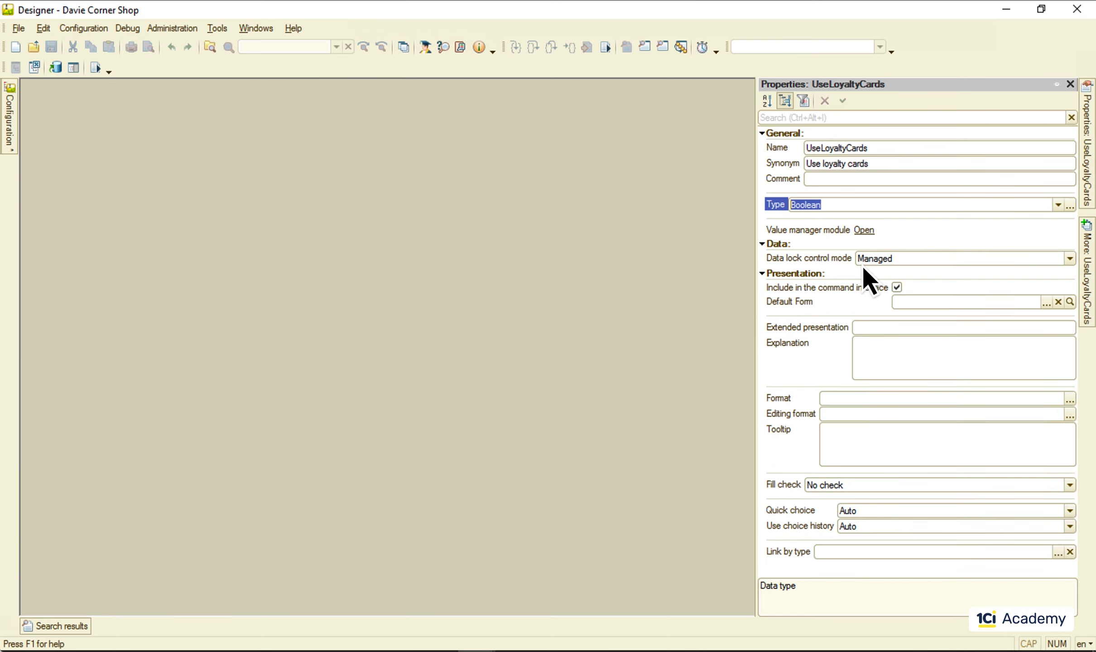
- In the Sales document form's OnOpen procedure, set LoyaltyCard visibility to True when UseLoyaltyCards() holds, otherwise False
left_click(12, 128)
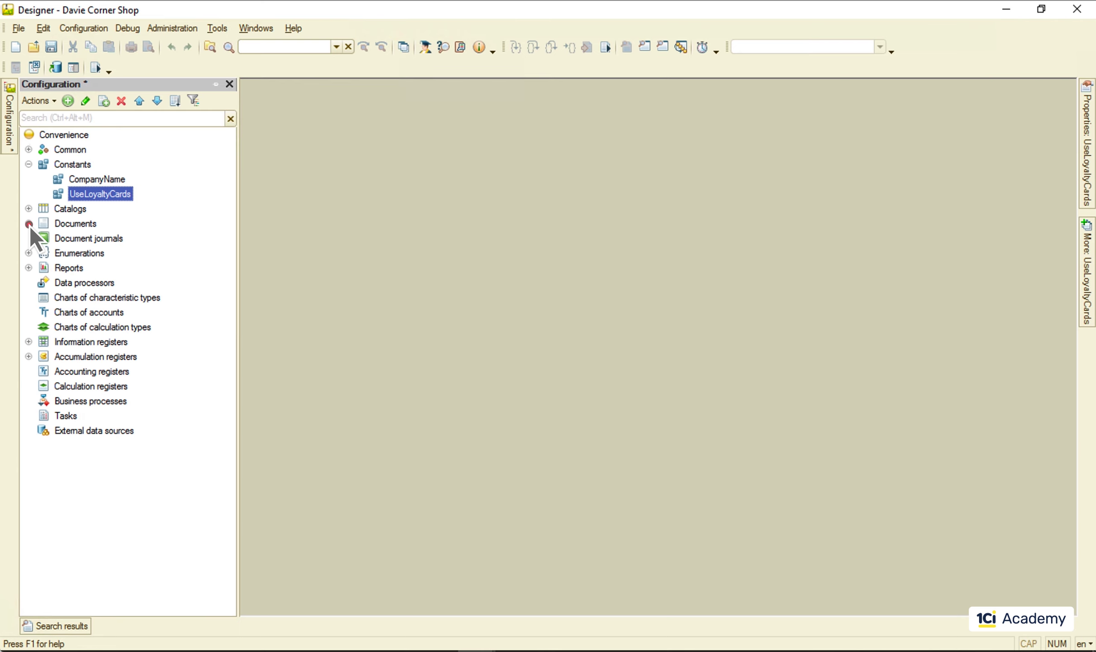
left_click(29, 224)
double_click(115, 347)
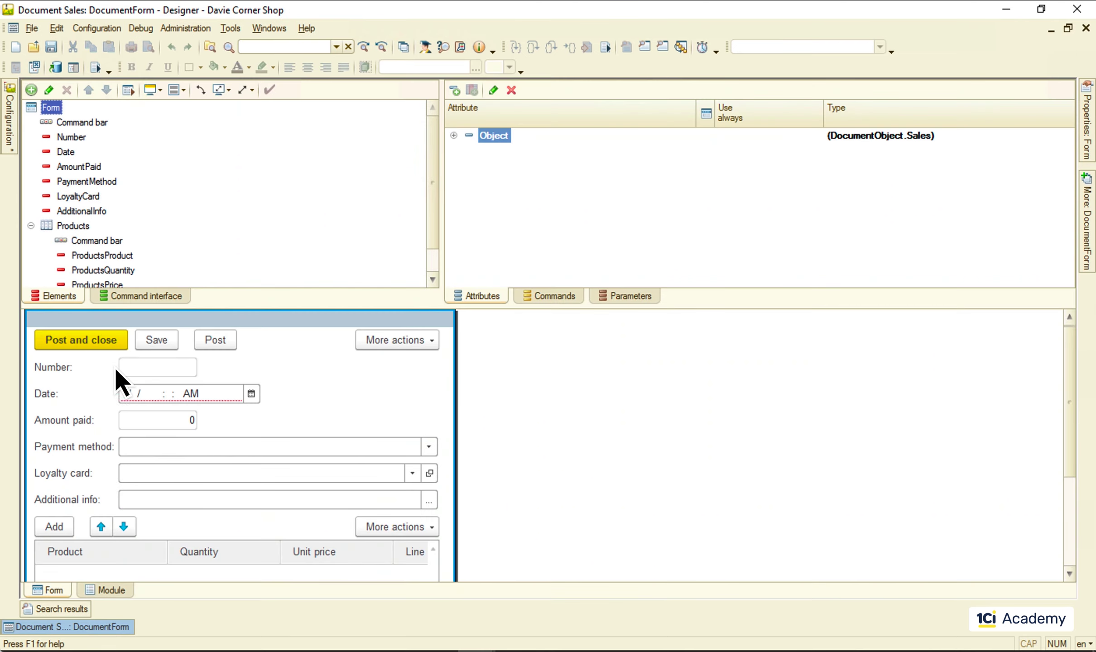
left_click(113, 590)
left_click(41, 111)
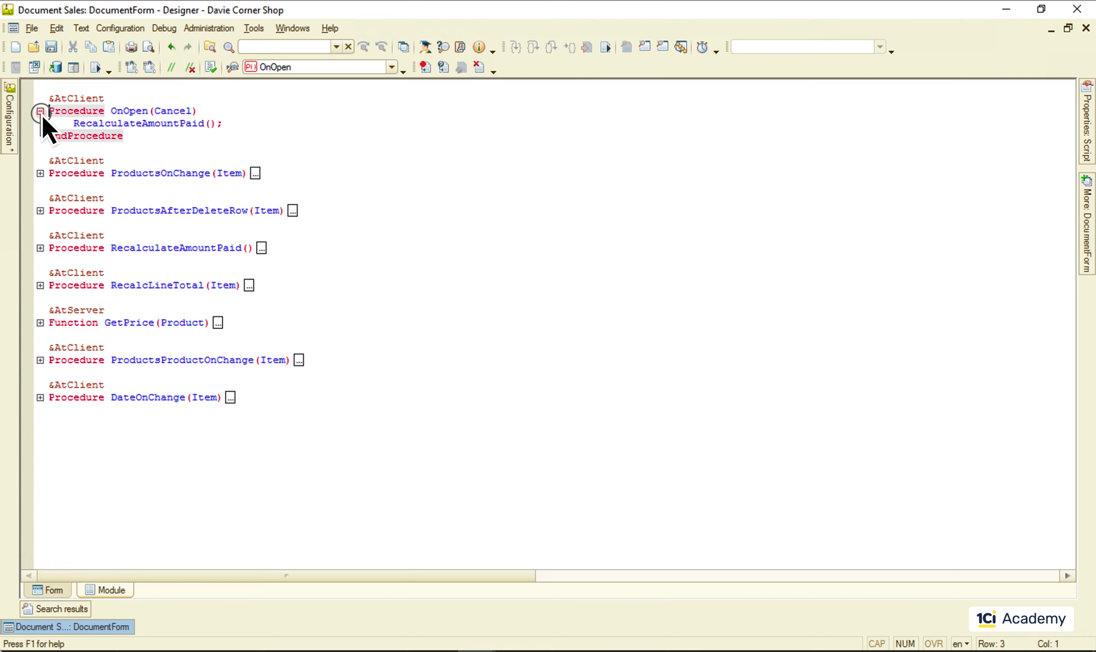
left_click(267, 130)
key("Home")
type("If UseLoyaltyCards() Then \t\tThisForm.Items.LoyaltyCard.Visible = True; \tElse \t\tThisForm.Items.LoyaltyCard.Visible = False; \tEndIf;")
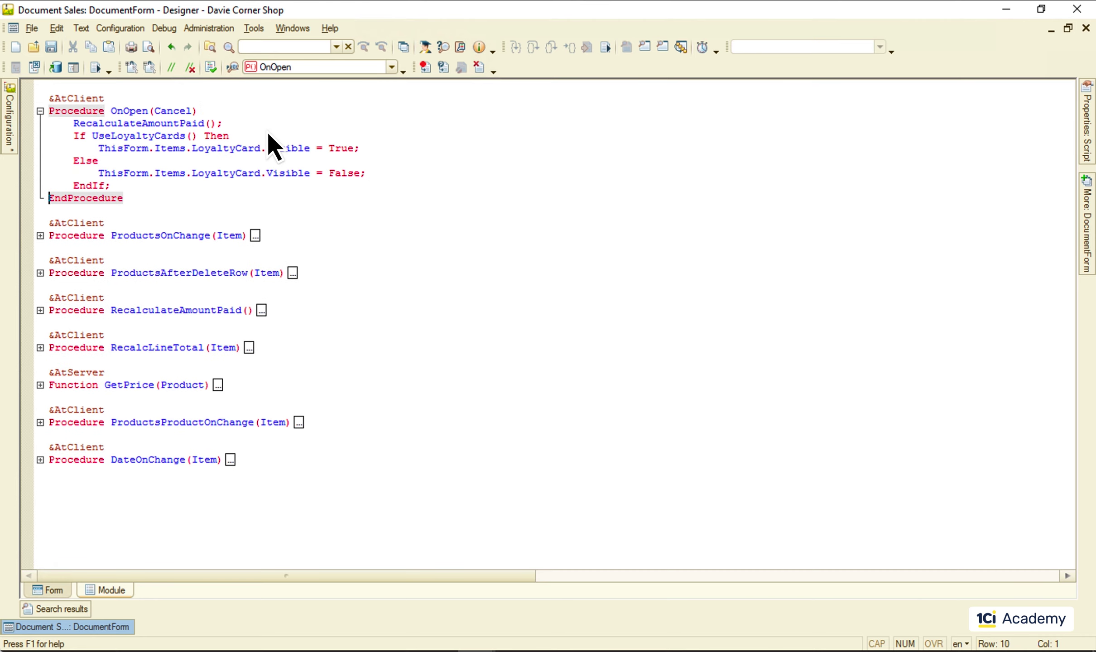
- Below OnOpen, add an &AtServer function UseLoyaltyCards() that returns Constants.UseLoyaltyCards.Get()
key("End")
key("Return")
key("Return")
type("&AtServer Function UseLoyaltyCards()  \tReturn Constants.UseLoyaltyCards.Get();  EndFunction")
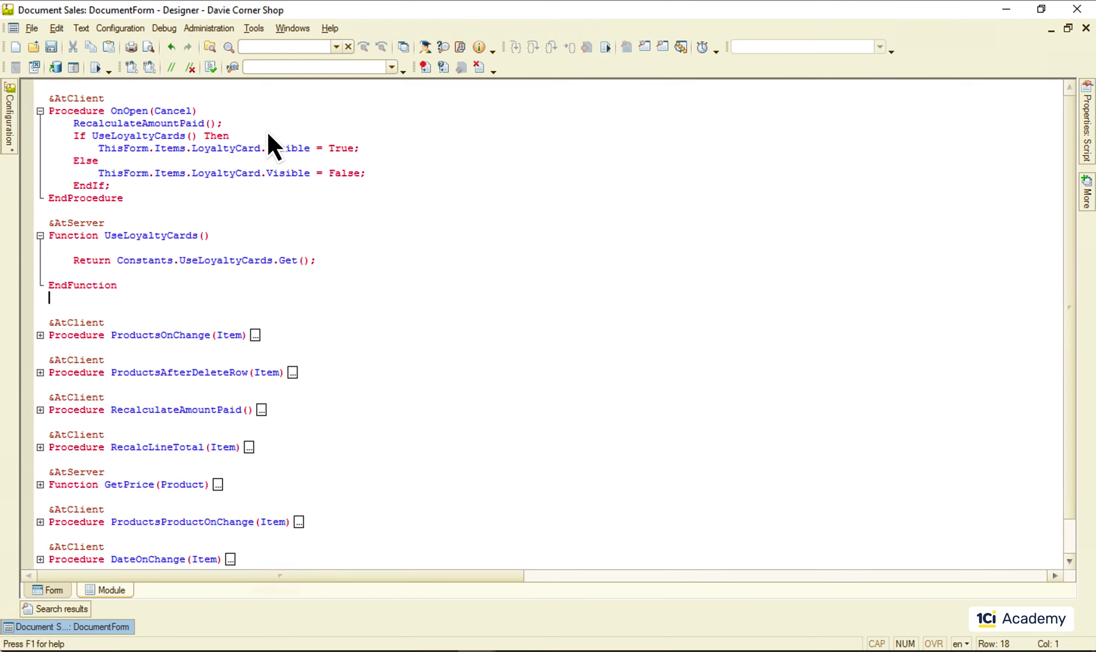
- Start the application in 1C:Enterprise mode and view the Use loyalty cards setting without changing it
left_click(96, 68)
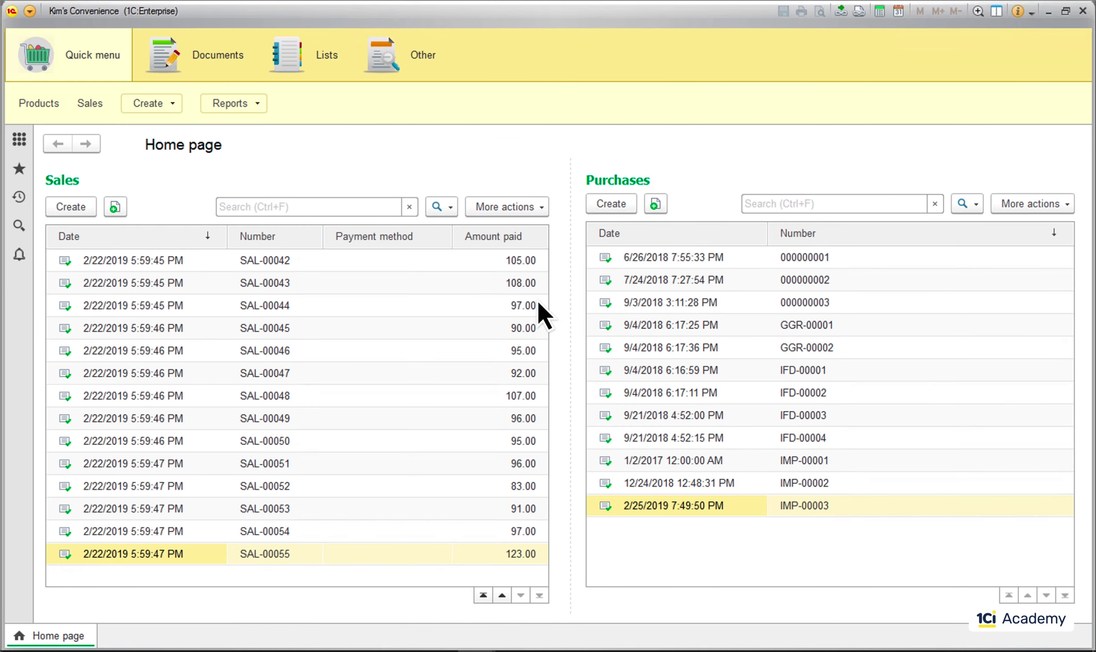
left_click(426, 68)
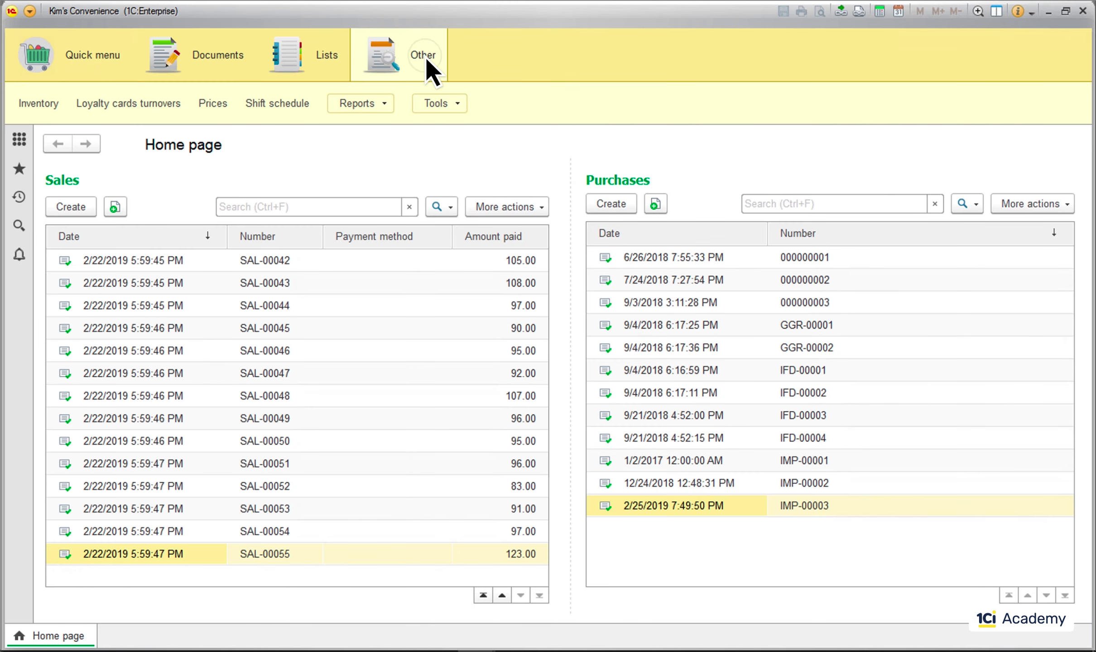
left_click(441, 104)
left_click(497, 199)
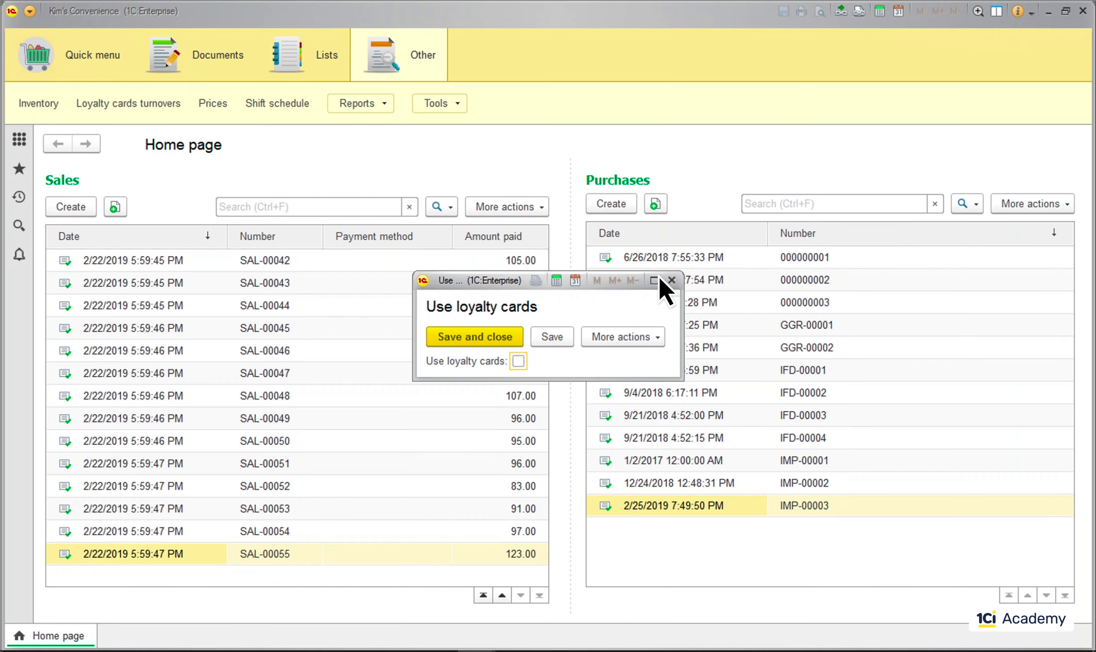
left_click(671, 280)
- Check the latest sales document's form for the loyalty card field and the Lists and Other sections for loyalty card commands
double_click(259, 554)
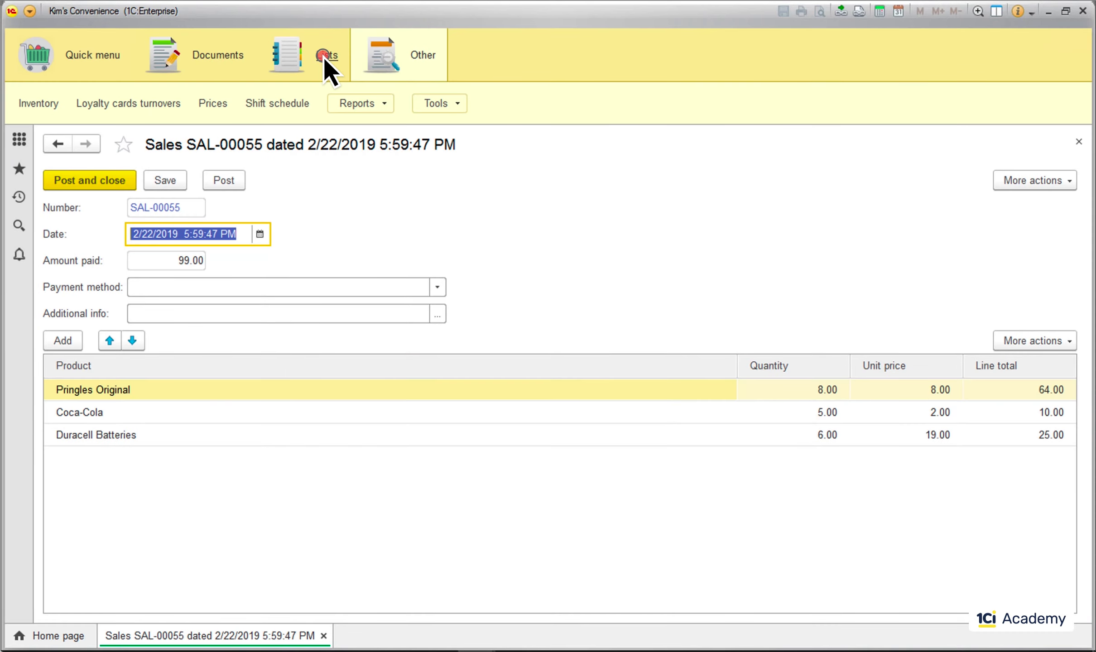
left_click(324, 59)
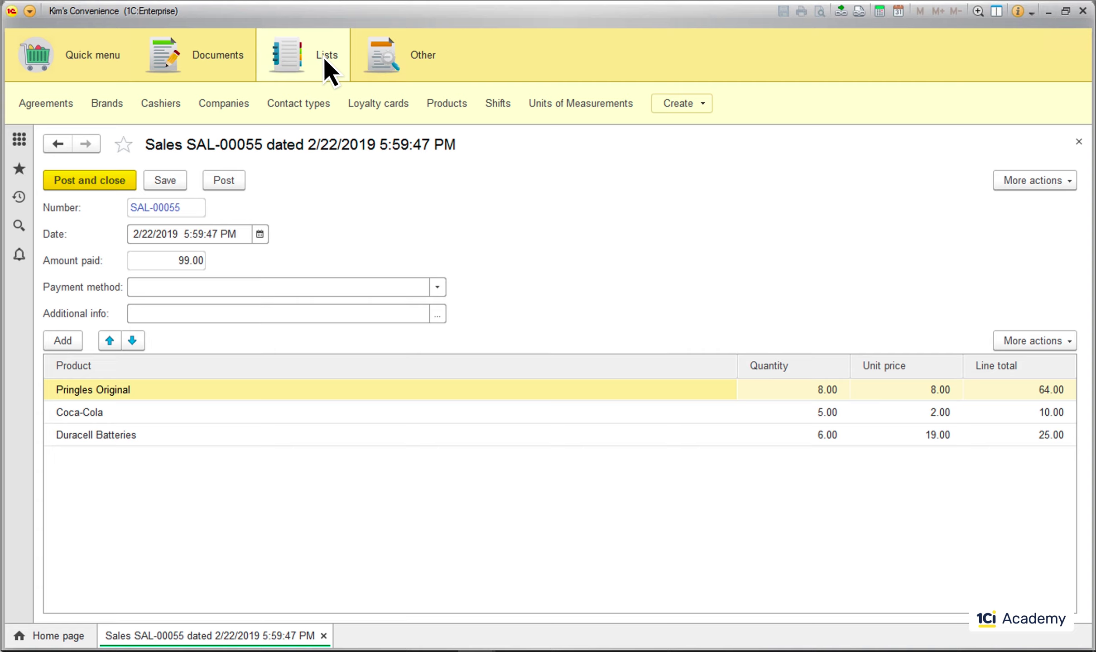
left_click(430, 57)
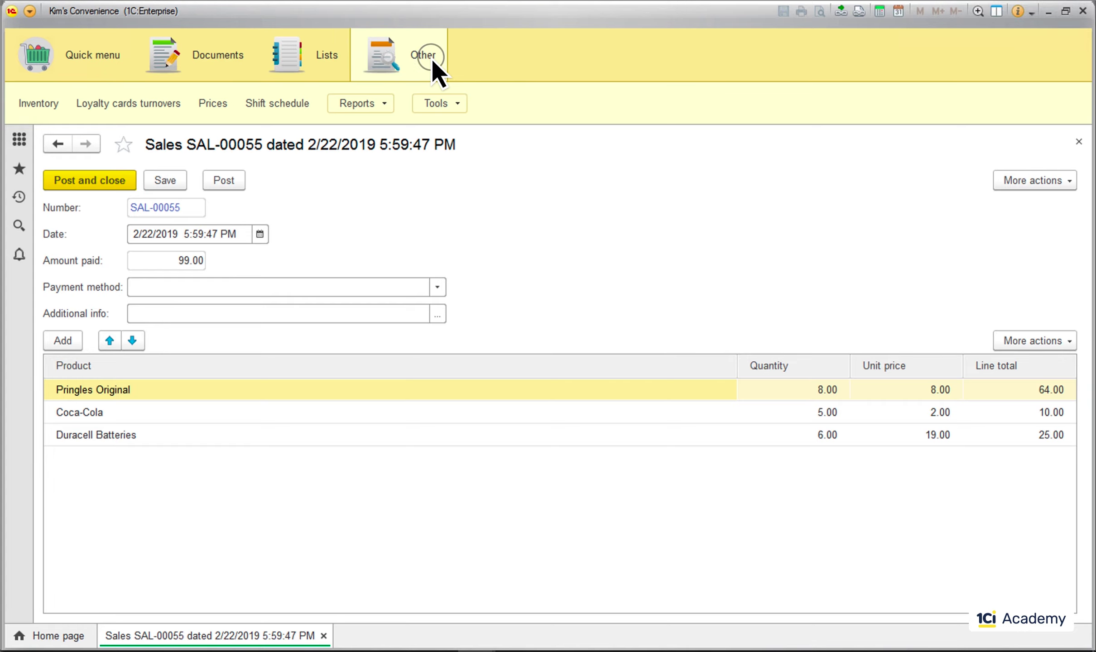
left_click(450, 107)
left_click(483, 200)
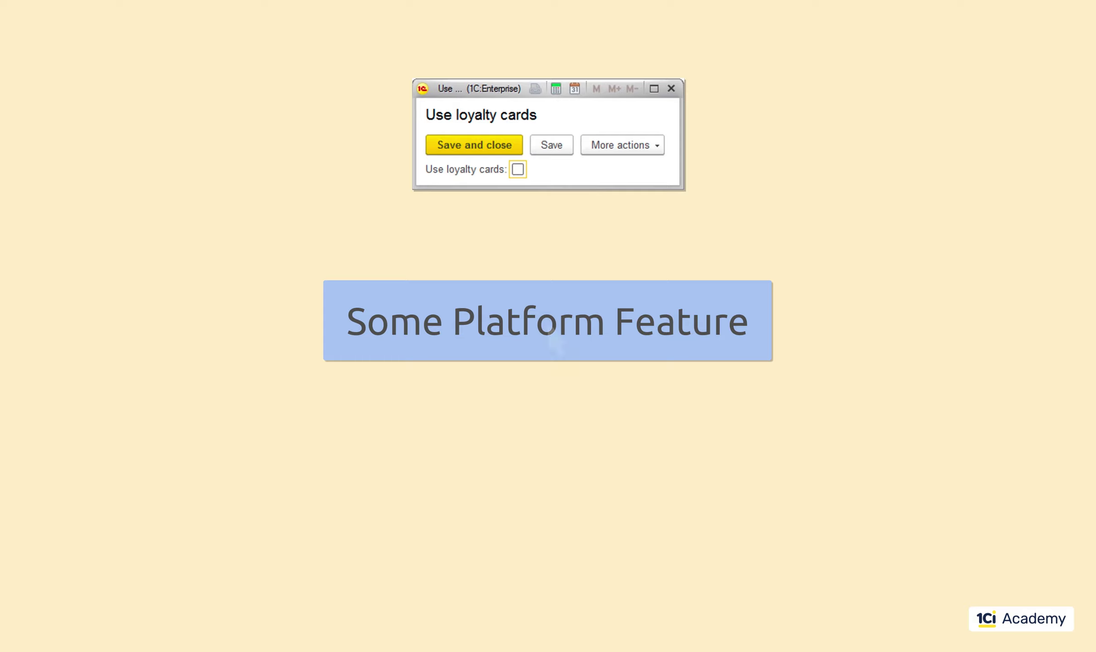
left_click(518, 169)
left_click(556, 146)
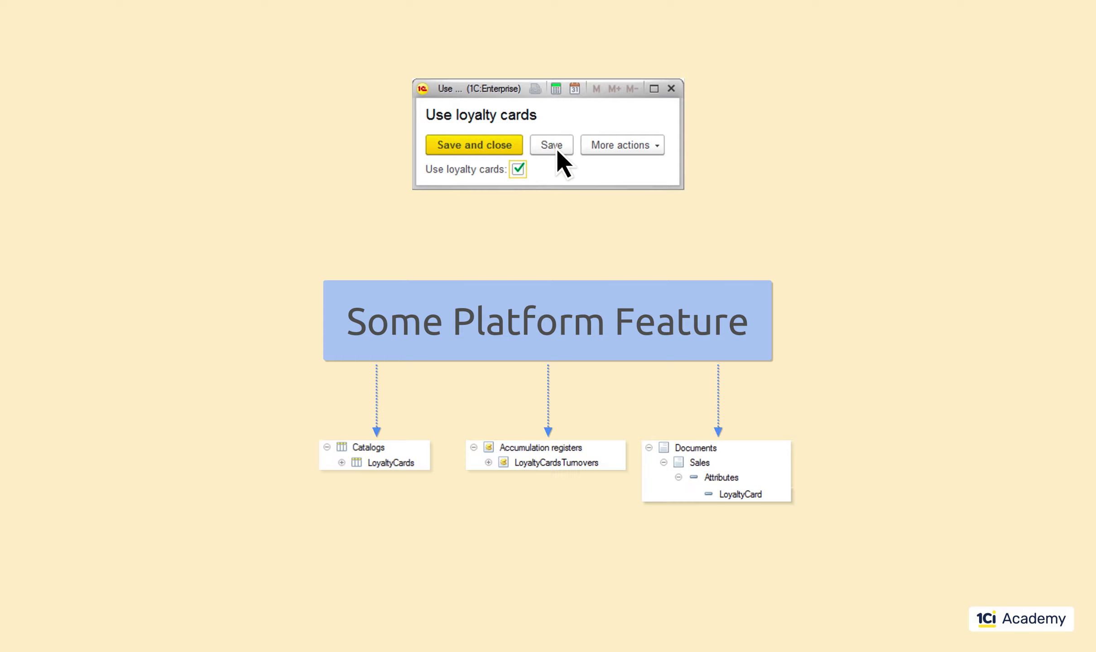
left_click(517, 169)
left_click(552, 144)
left_click(518, 169)
left_click(553, 145)
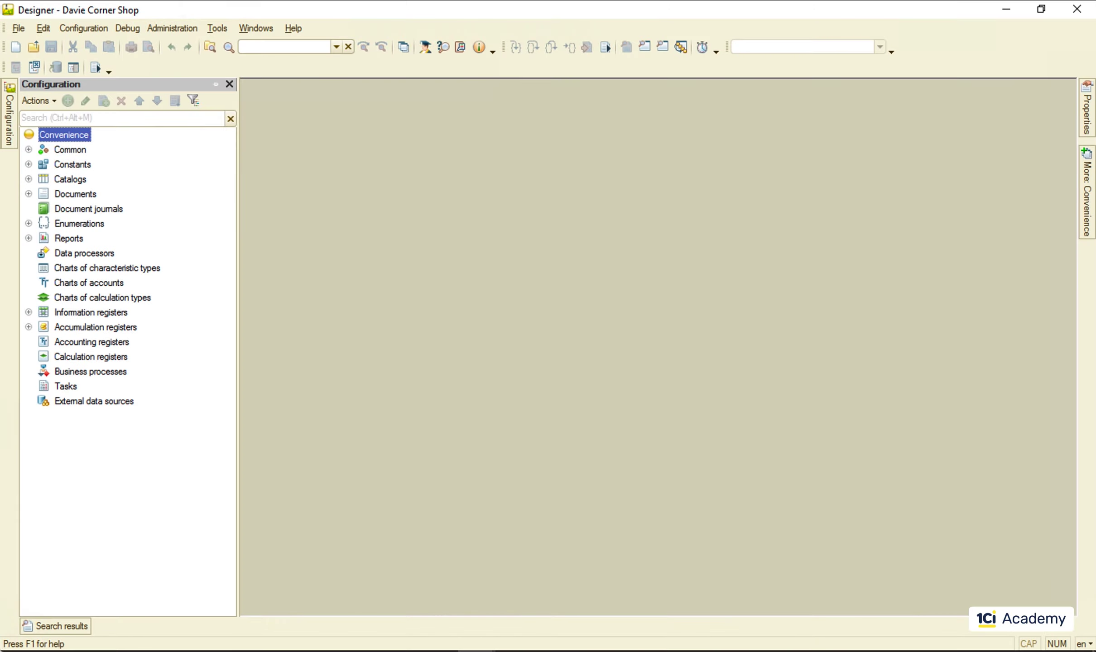
- Add a functional option named UseLoyaltyCards to the configuration's common objects
left_click(28, 150)
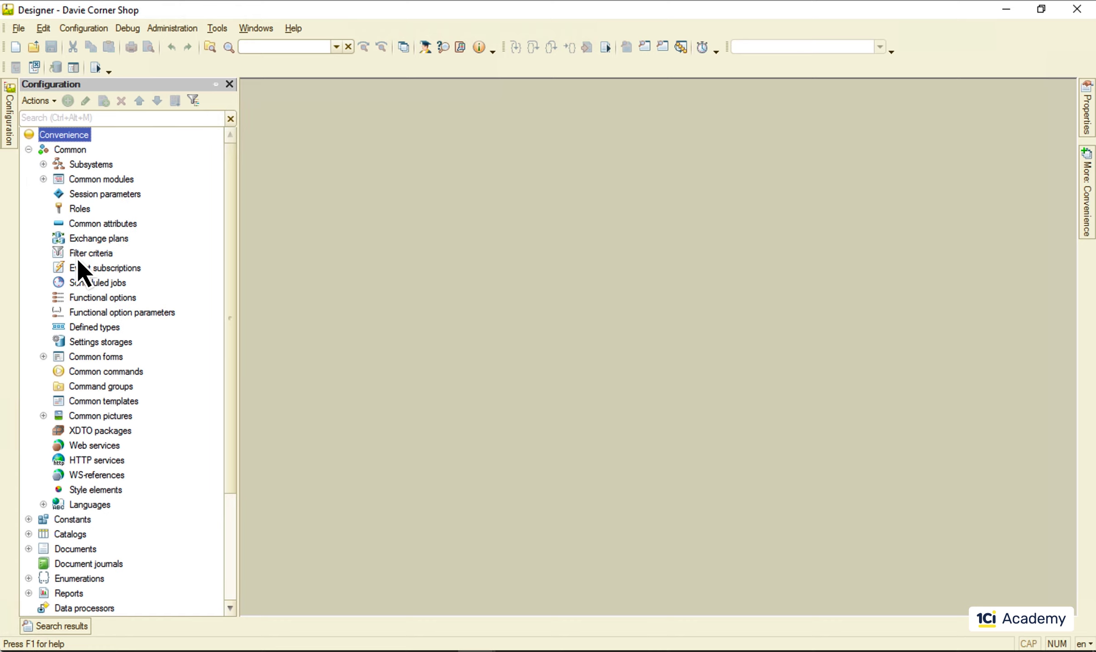
left_click(96, 297)
mouse_move(96, 300)
left_click(147, 308)
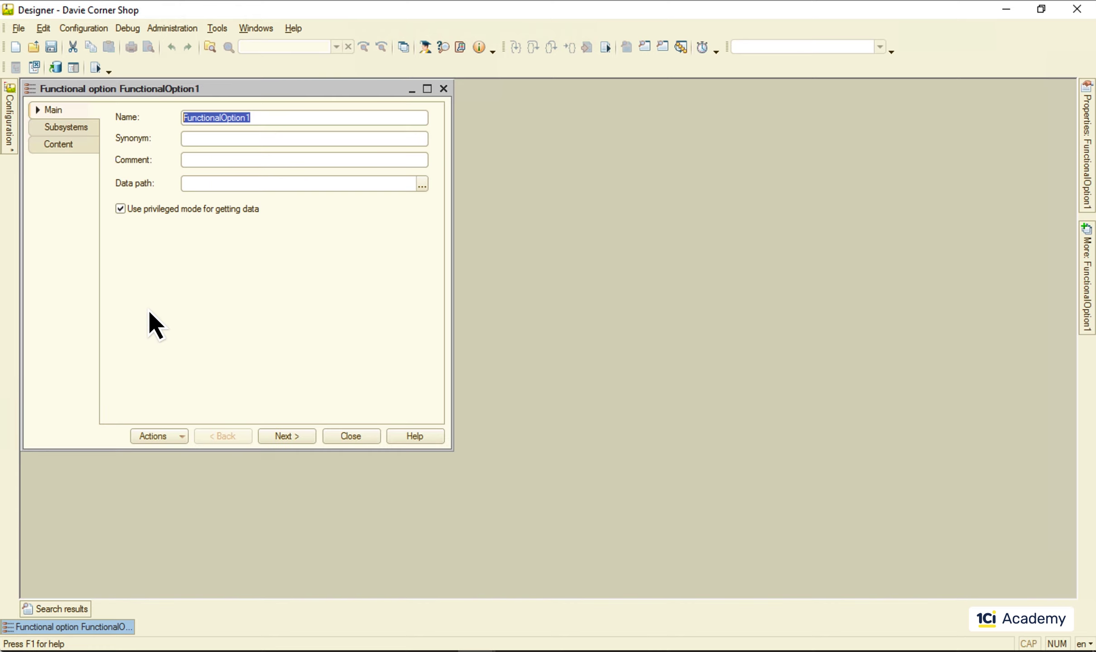
type("UseLoyaltyCards")
key("Tab")
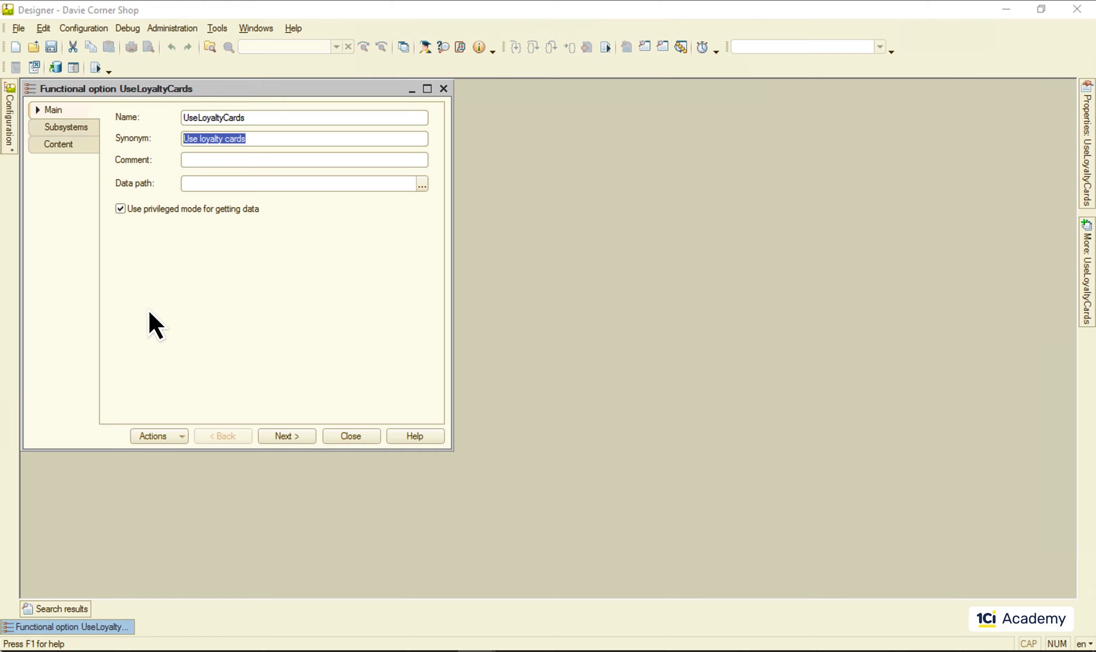
- Set the functional option's data path to the UseLoyaltyCards constant
left_click(421, 183)
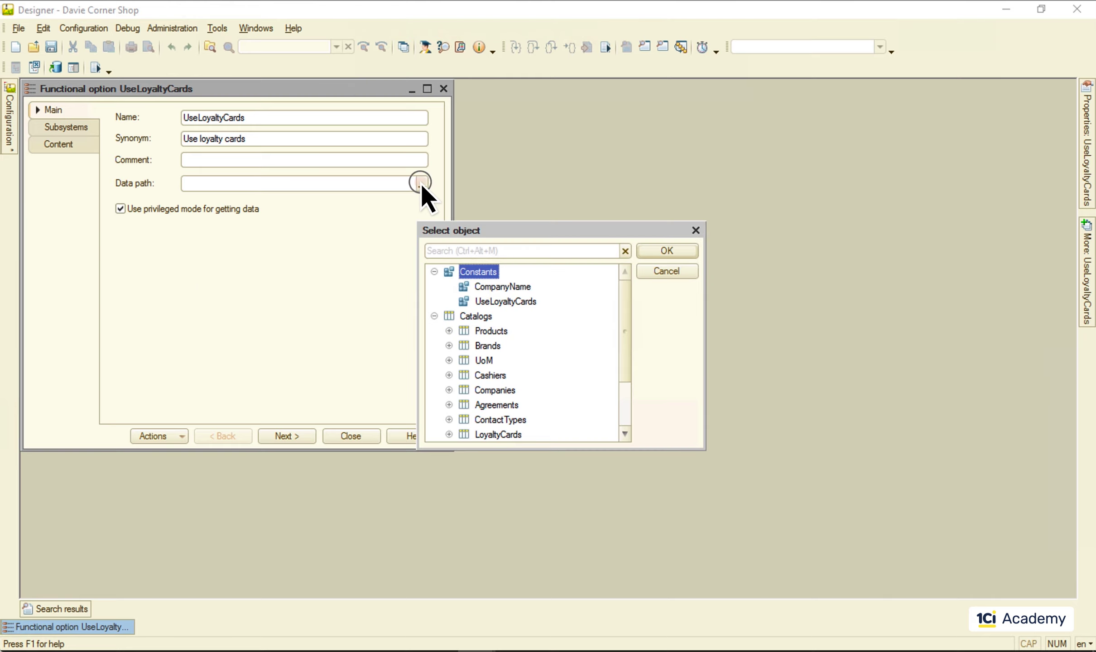
left_click(503, 302)
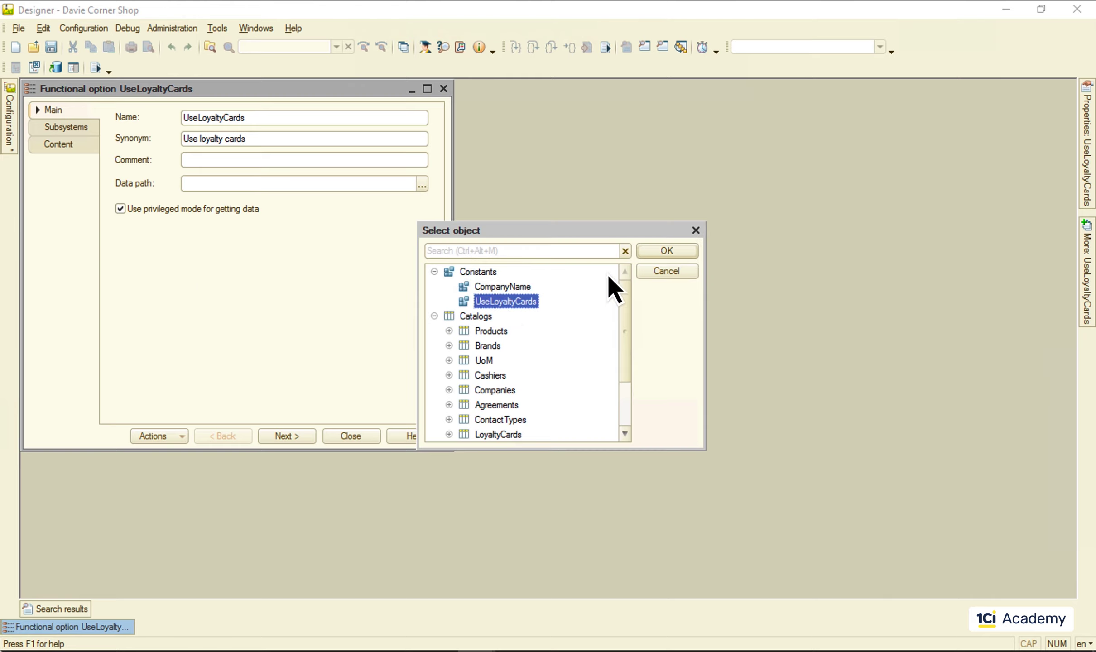
left_click(677, 253)
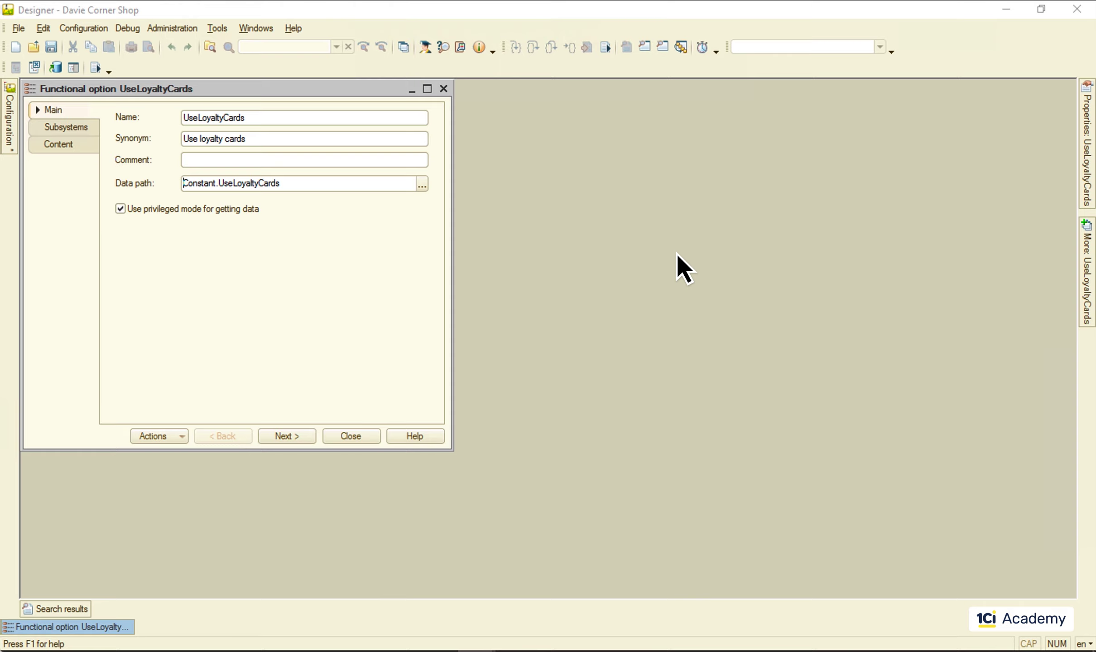
- Include the LoyaltyCards catalog and the LoyaltyCardsTurnovers accumulation register in the functional option's content
left_click(62, 145)
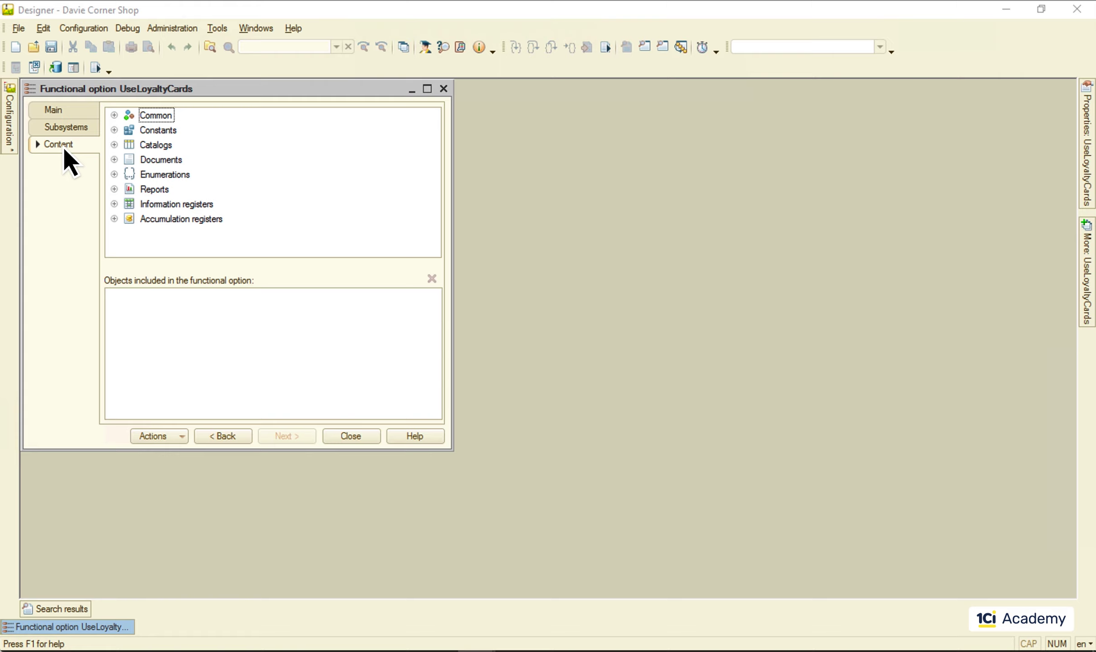
left_click(115, 144)
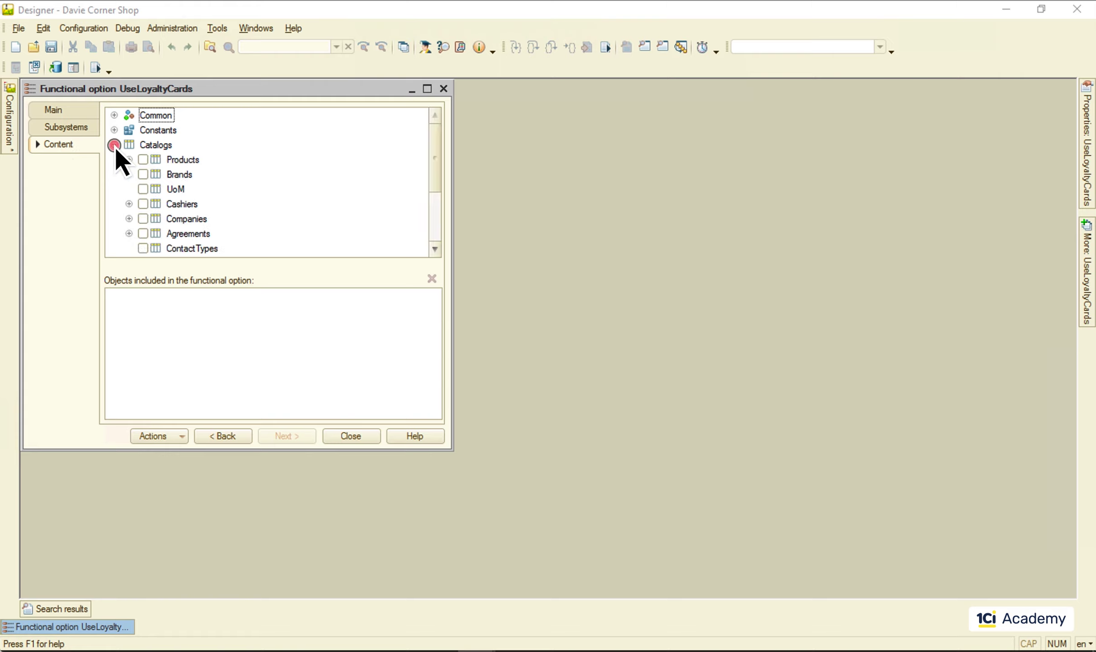
left_click_drag(436, 159, 436, 232)
left_click(143, 203)
left_click(115, 248)
left_click(143, 248)
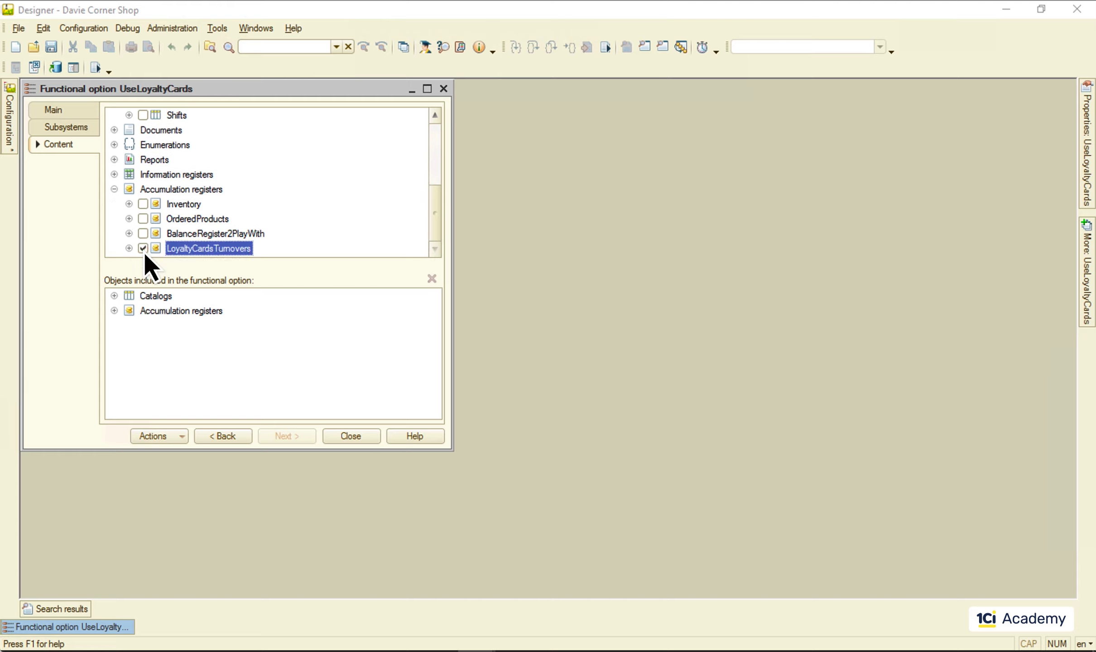
- Include the Sales document's LoyaltyCard attribute in the functional option's content and close the option's editor
left_click(114, 130)
left_click(129, 144)
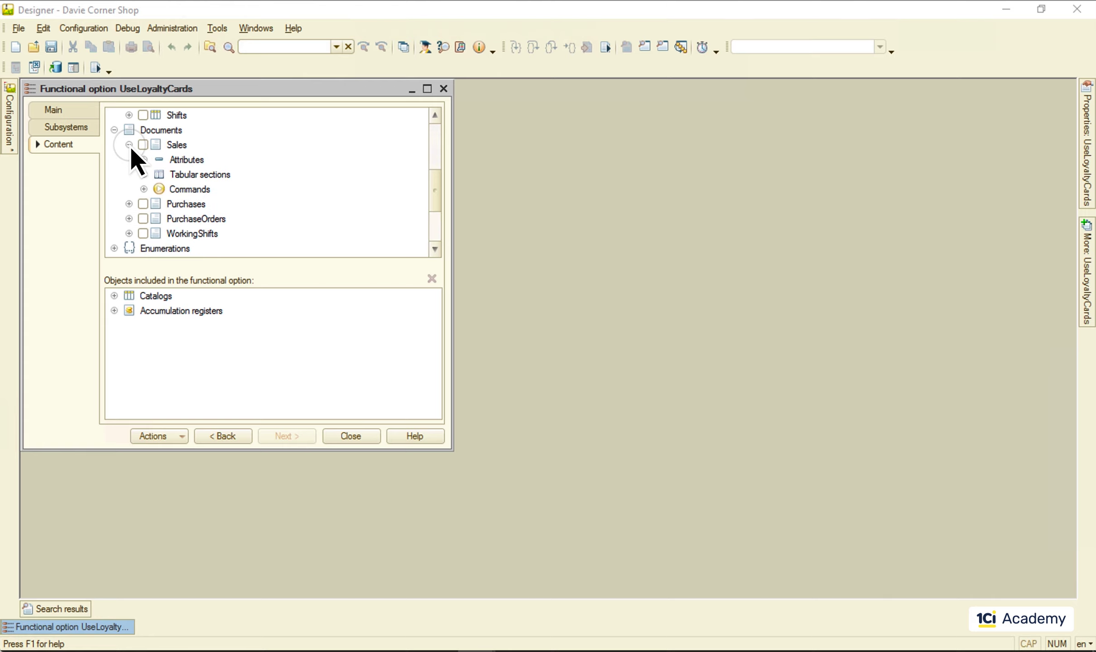
left_click(144, 159)
left_click(172, 219)
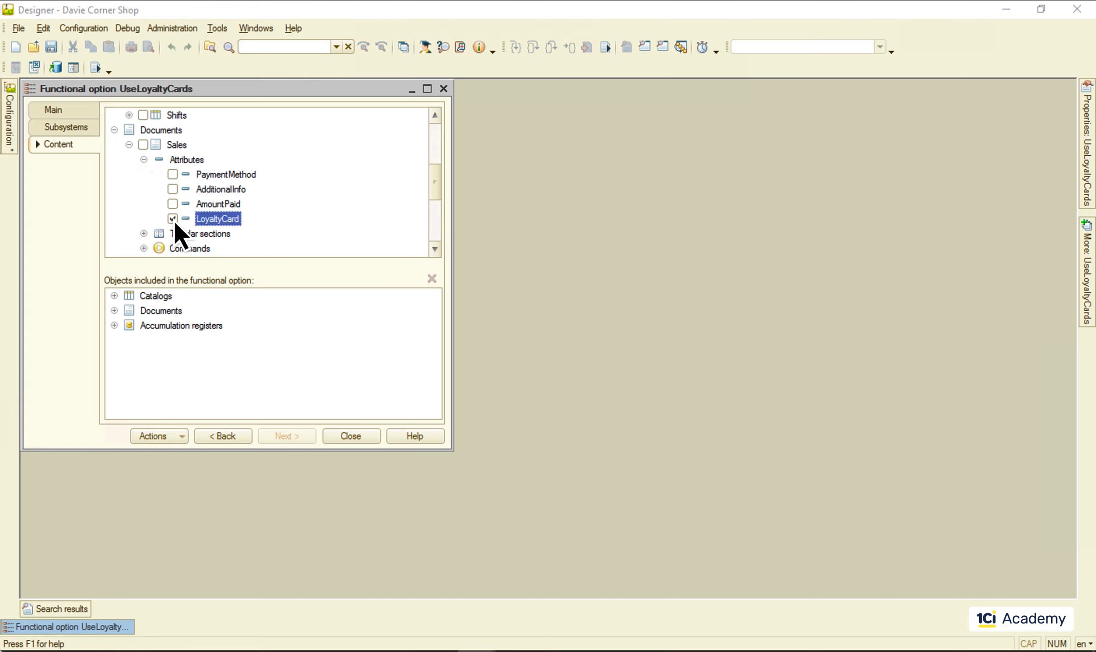
left_click(354, 436)
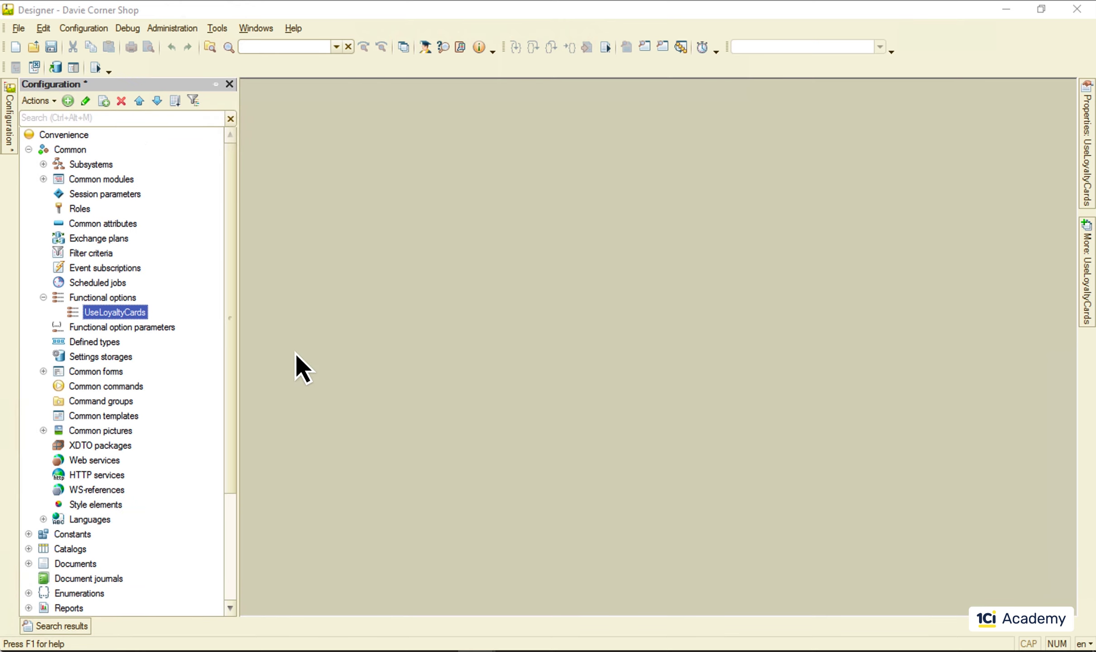
- Run the application with the functional option and check the Other section's commands and the Use loyalty cards setting
left_click(95, 68)
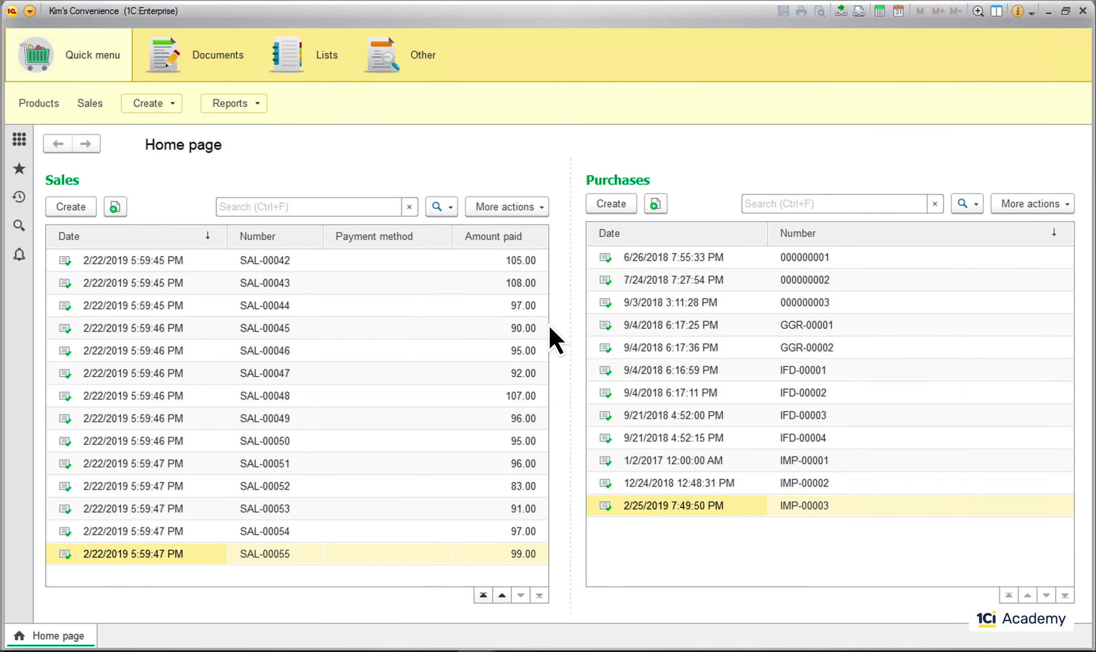
left_click(425, 63)
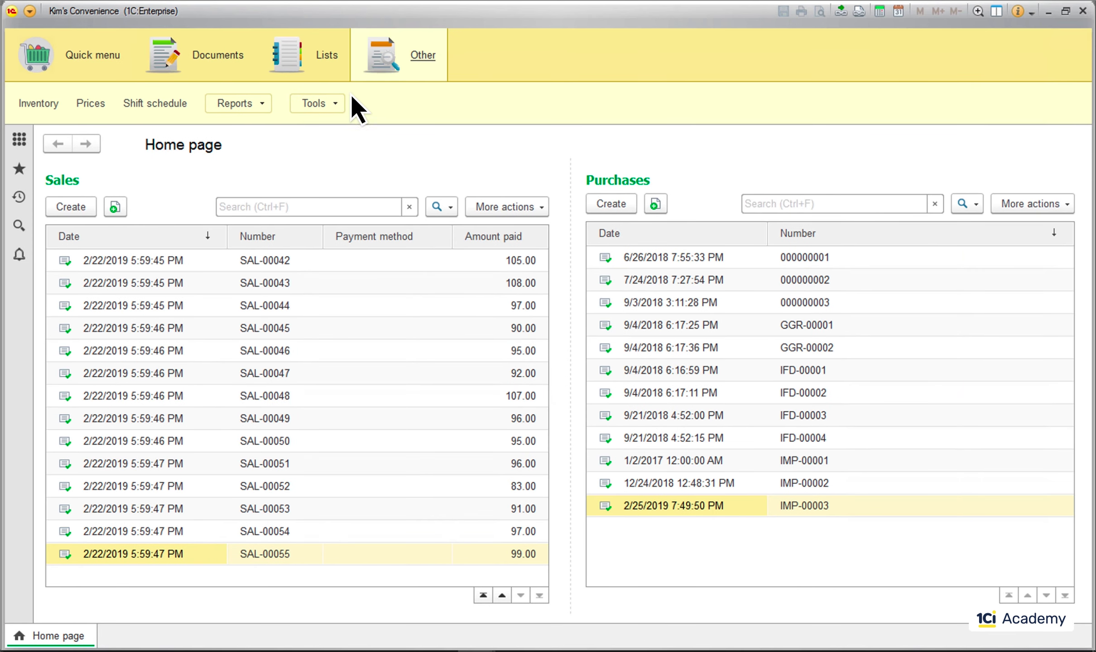
left_click(325, 105)
left_click(372, 200)
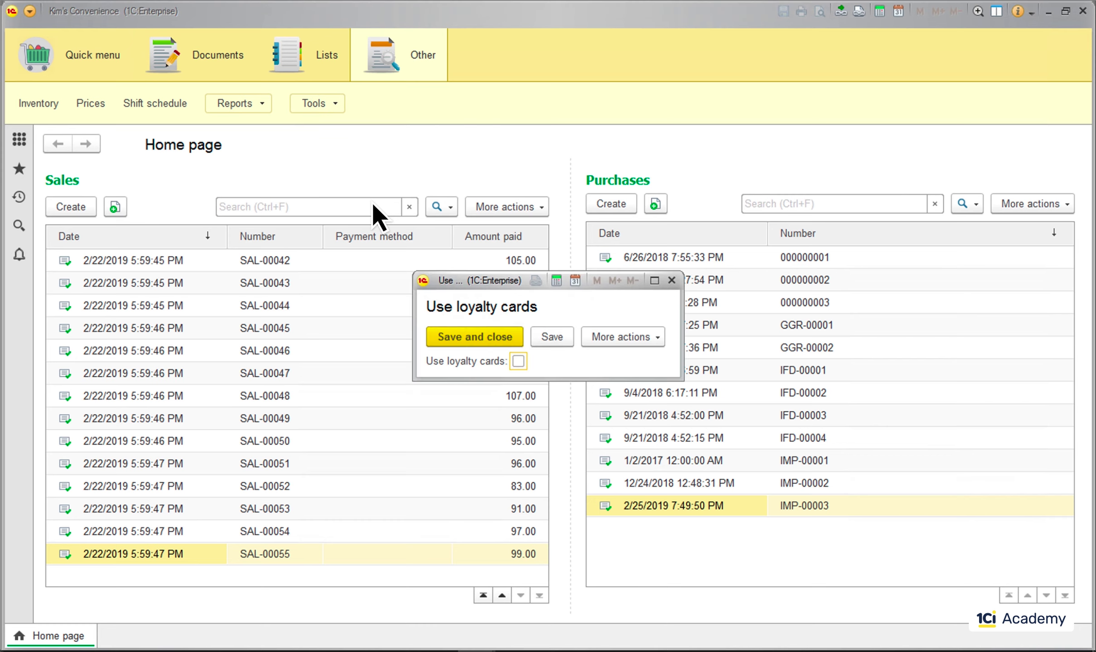
left_click(672, 280)
- Check the Lists section and the latest sales document's form for loyalty card items
left_click(325, 58)
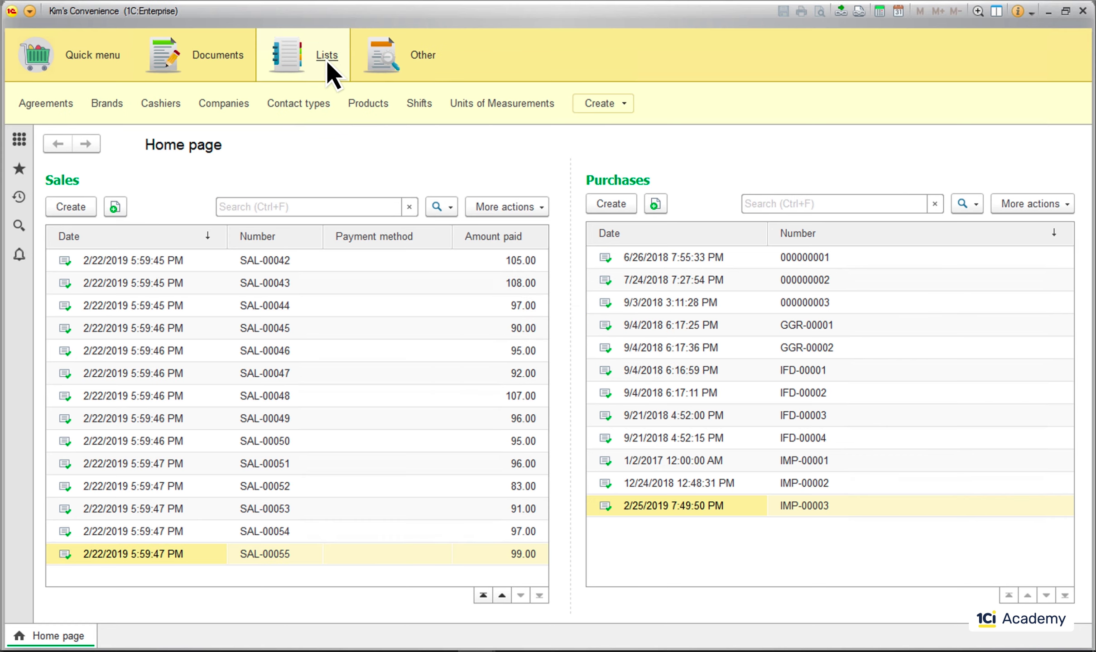
double_click(174, 552)
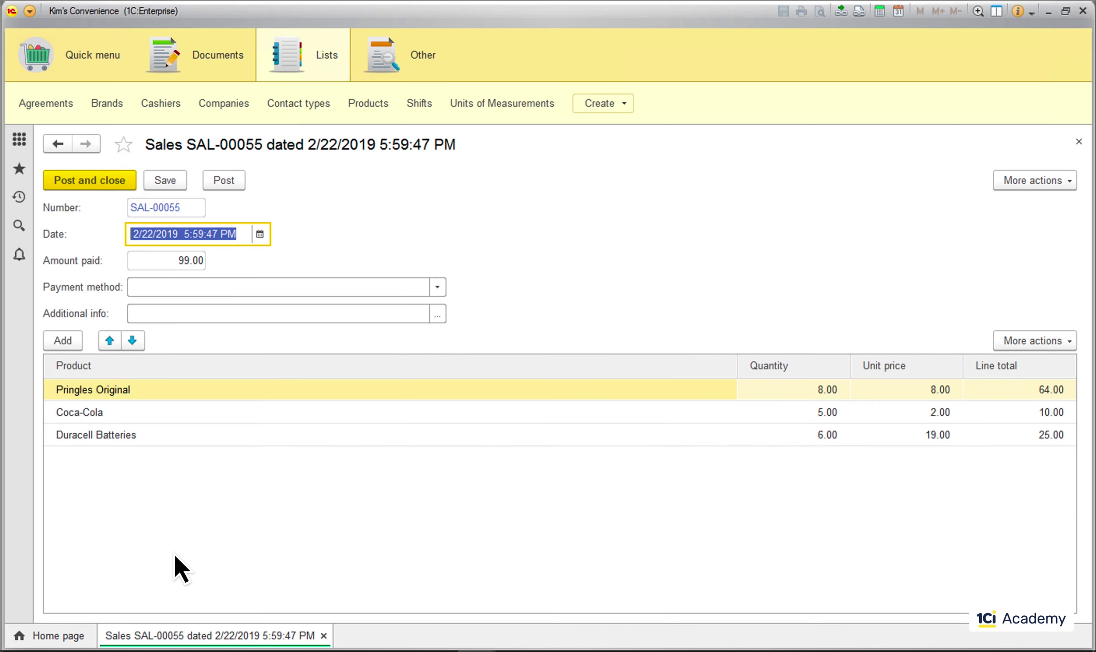
- Enable the Use loyalty cards setting from the Other section's tools and save it
left_click(423, 57)
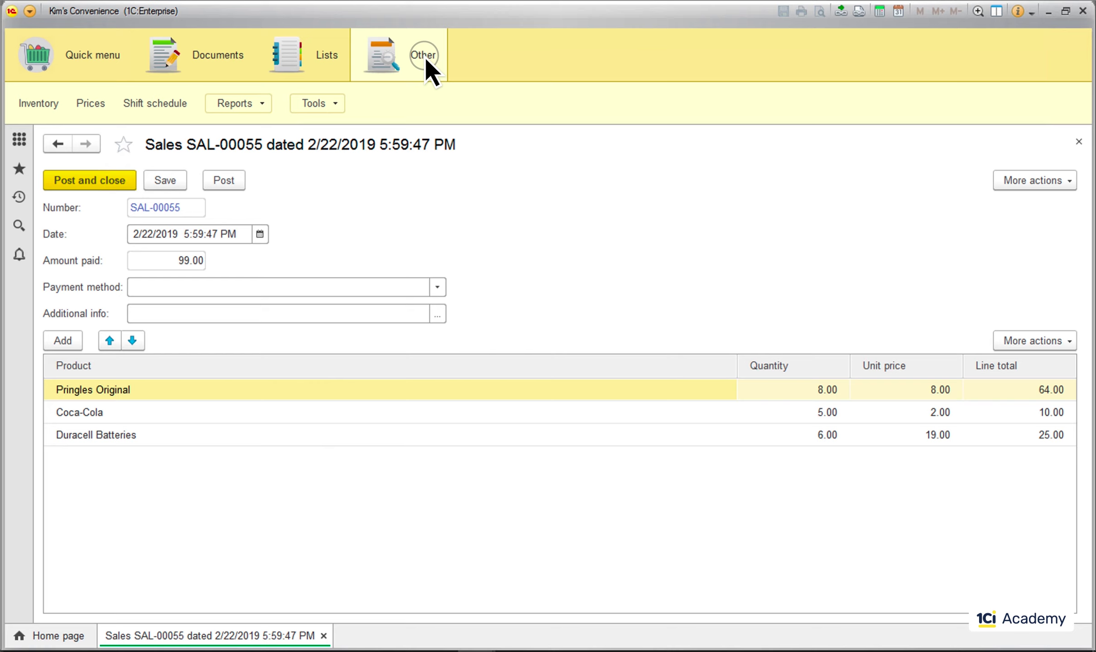
left_click(333, 104)
left_click(377, 199)
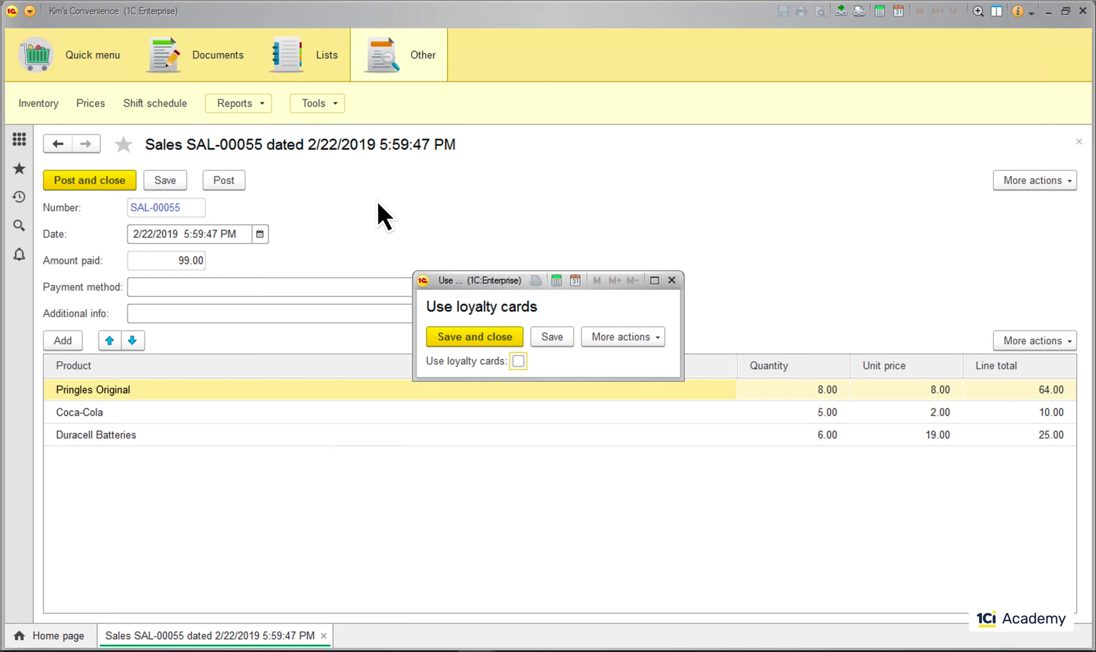
left_click(518, 361)
left_click(489, 338)
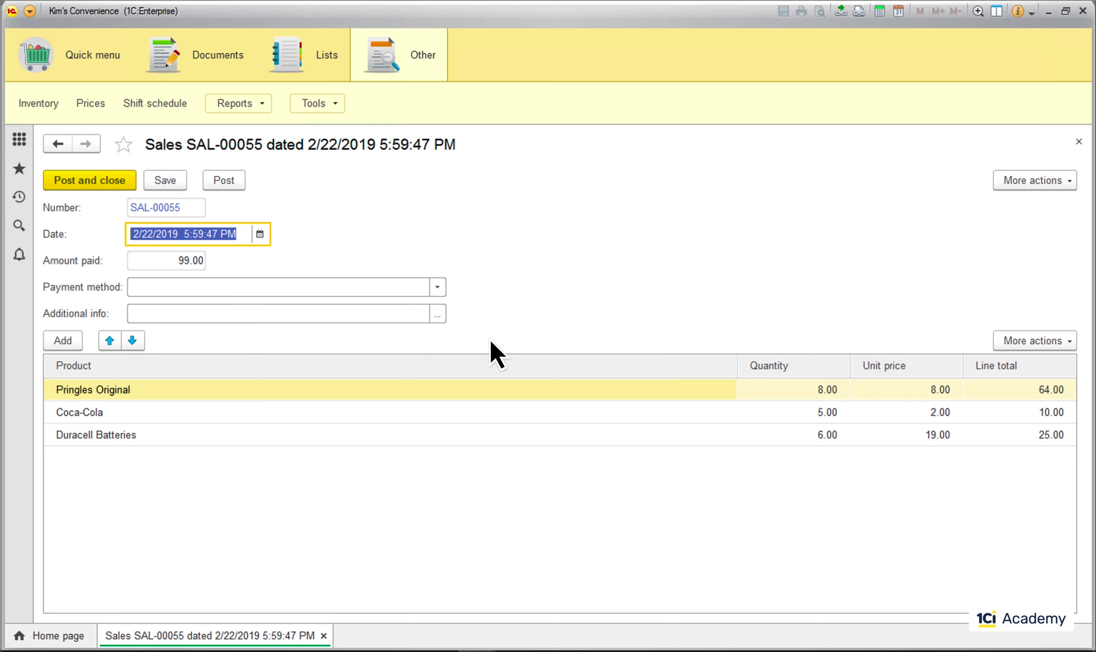
- Reopen the latest sales document and check its form and the Lists section for loyalty card items
left_click(1079, 142)
double_click(202, 559)
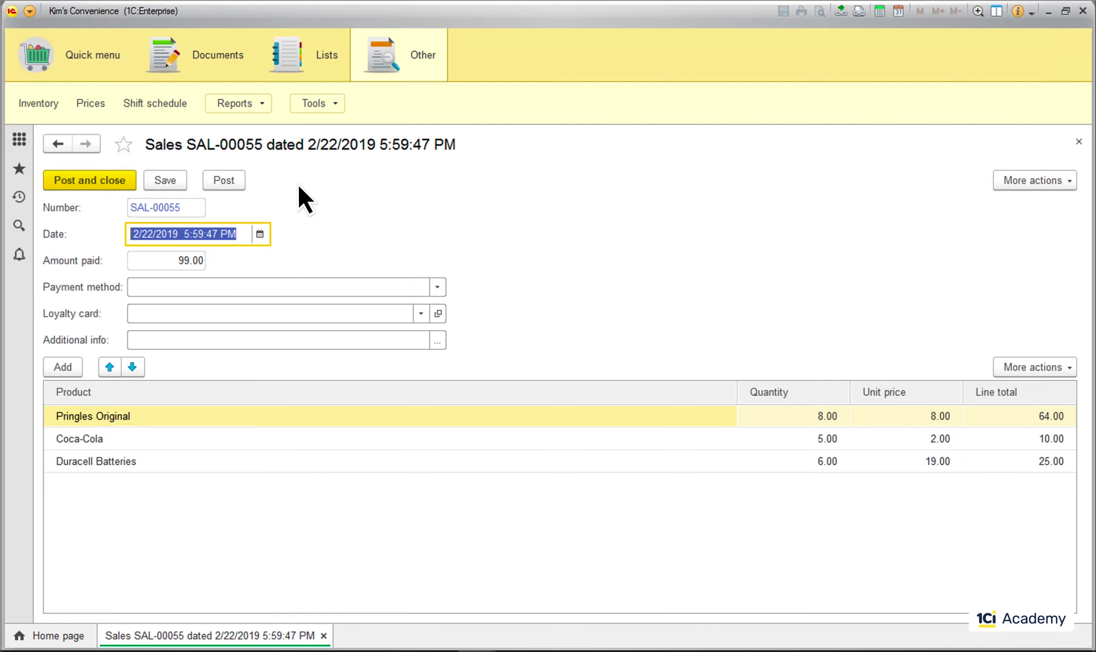
left_click(331, 51)
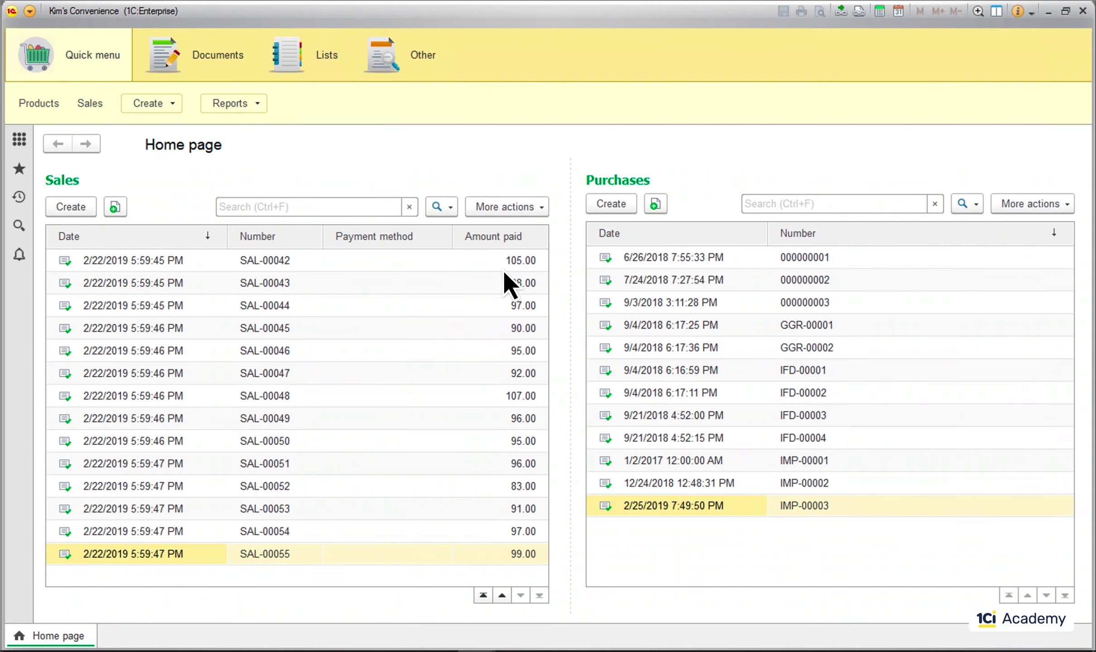
- Restart the application and check the Lists and Other sections for loyalty card commands
left_click(328, 58)
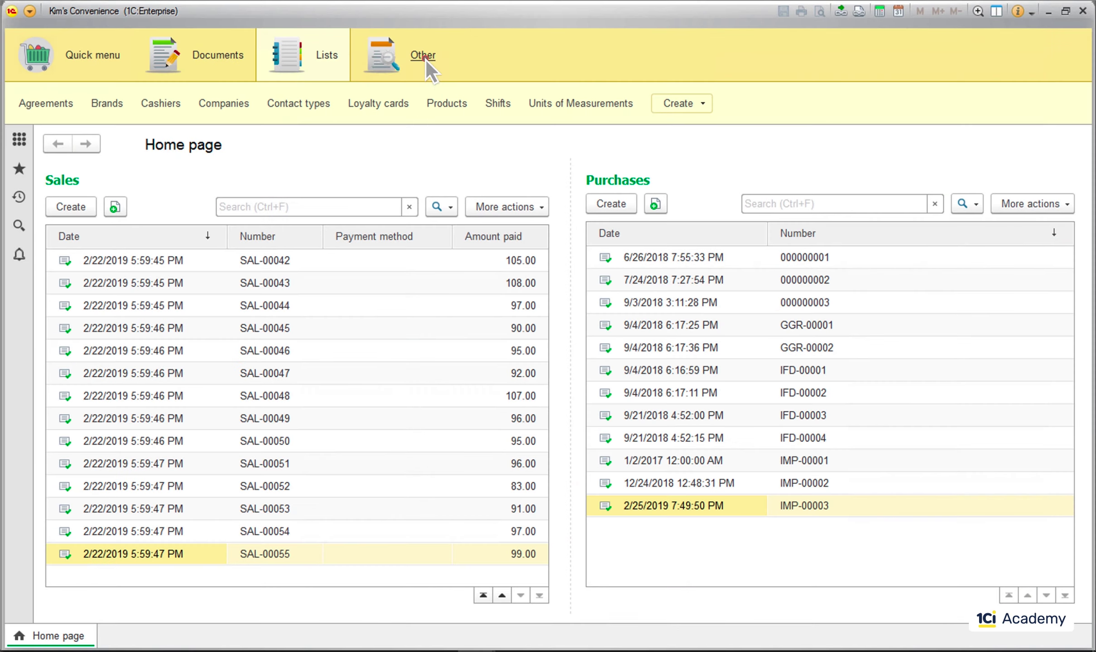
left_click(425, 59)
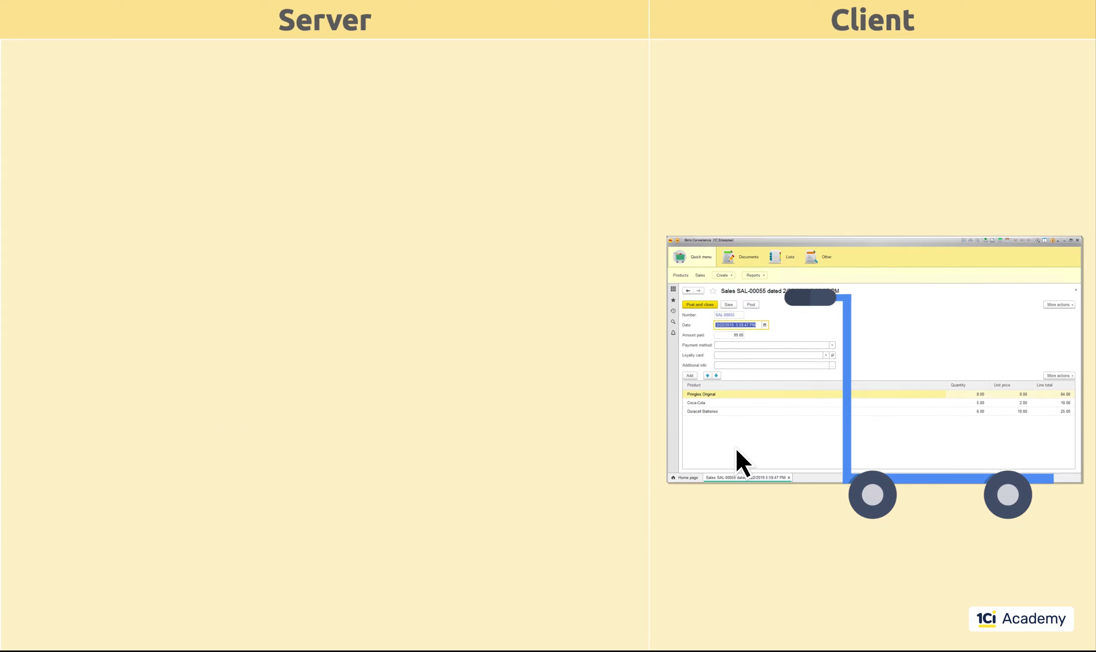
- Add a Diet Coca-Cola line with quantity 12 to the latest sales document, choosing the product from the full list
left_click(689, 376)
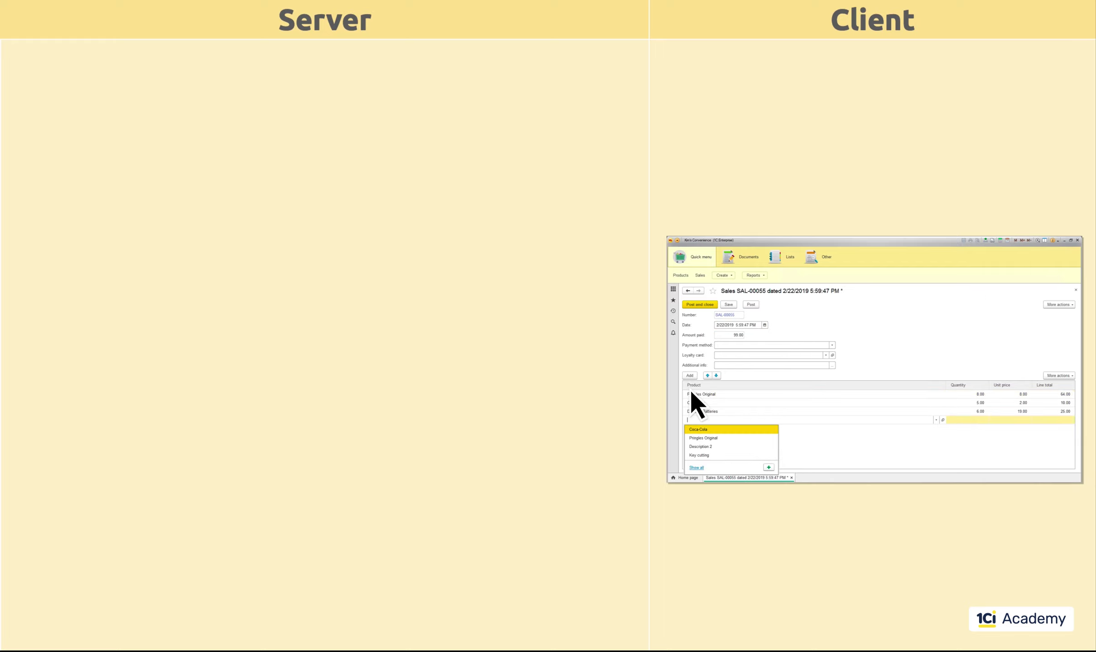
left_click(695, 466)
double_click(795, 322)
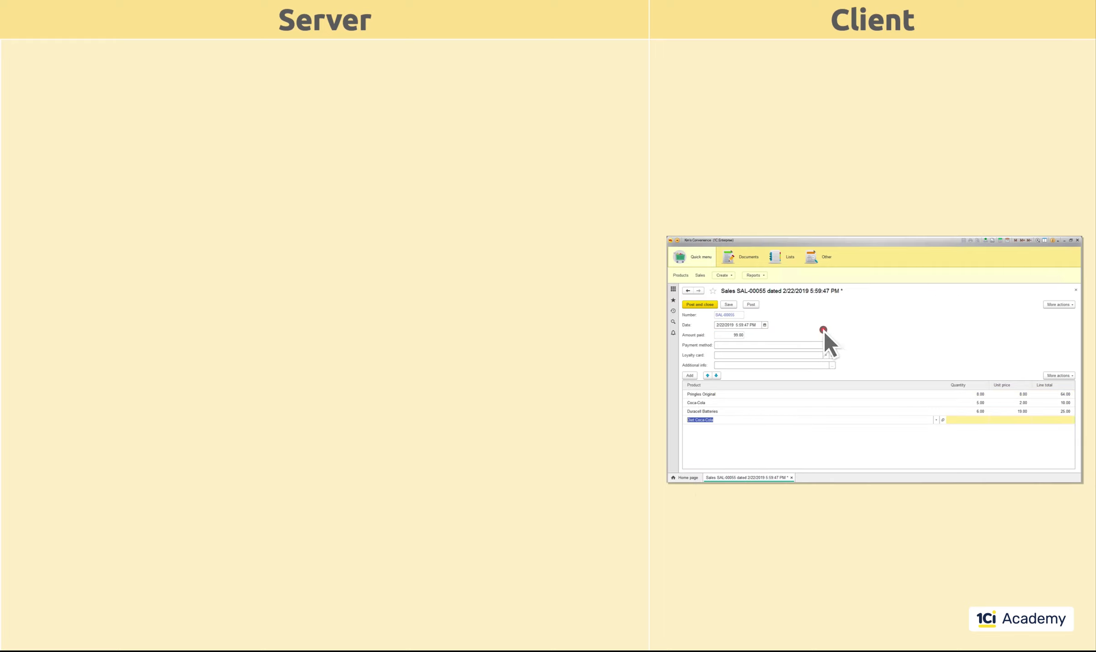
left_click(971, 420)
type("2")
left_click(1034, 435)
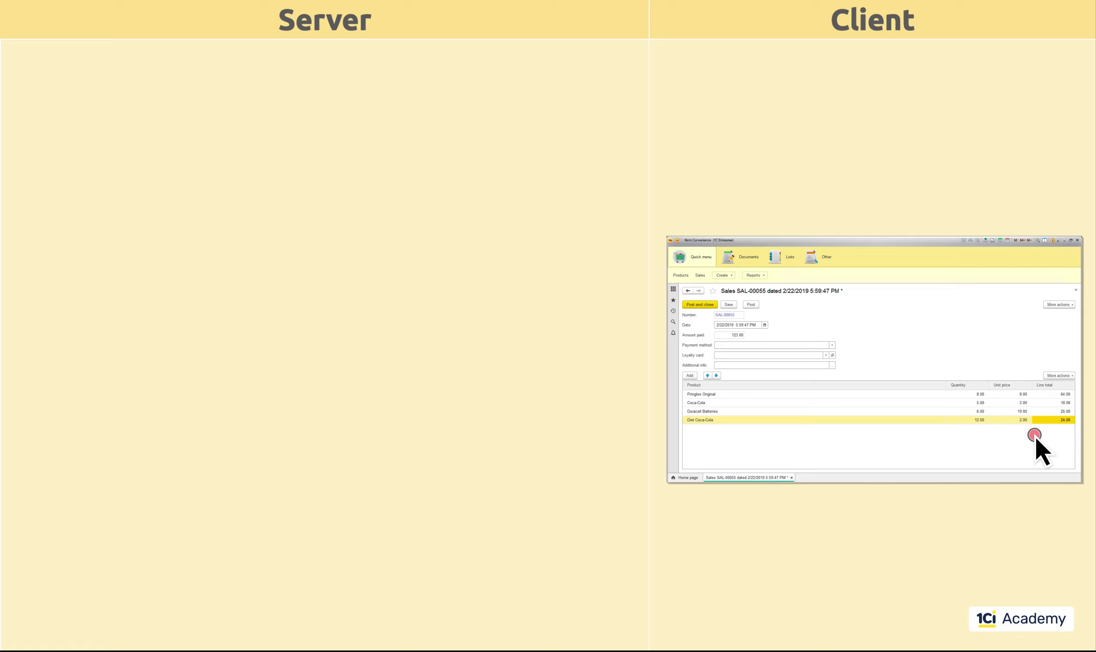
- Post and close the edited sales document and exit the application
left_click(699, 304)
left_click(1077, 240)
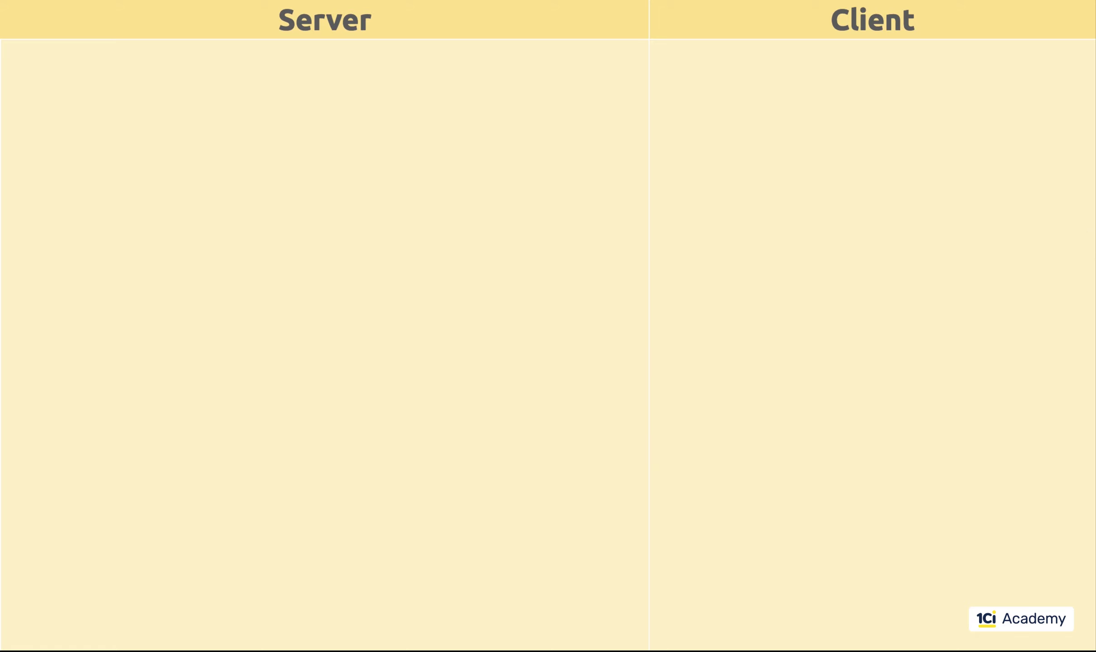